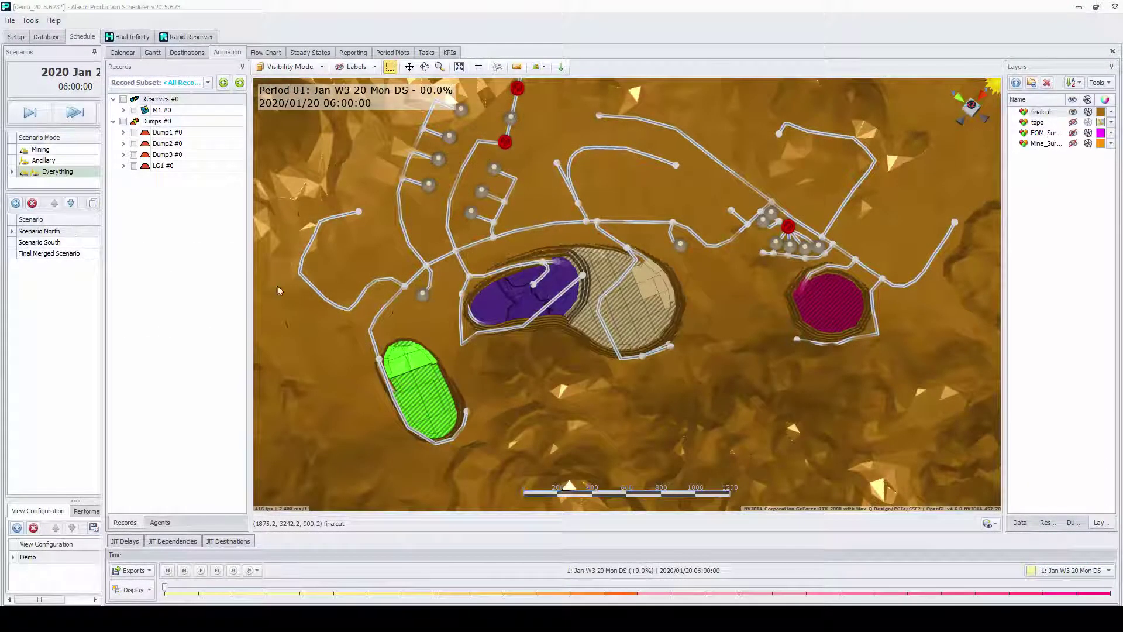
Play the schedule animation of Scenario North from the first period and examine the excavators, drills and haul routes around the pits.
middle_click_drag(537, 361, 543, 355)
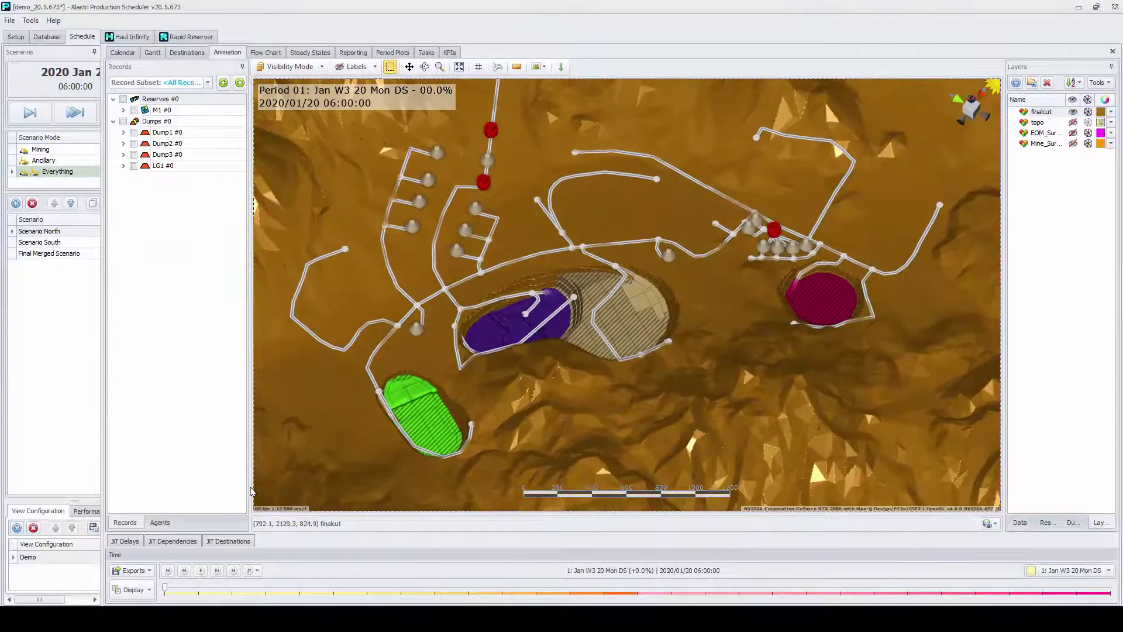
left_click(202, 570)
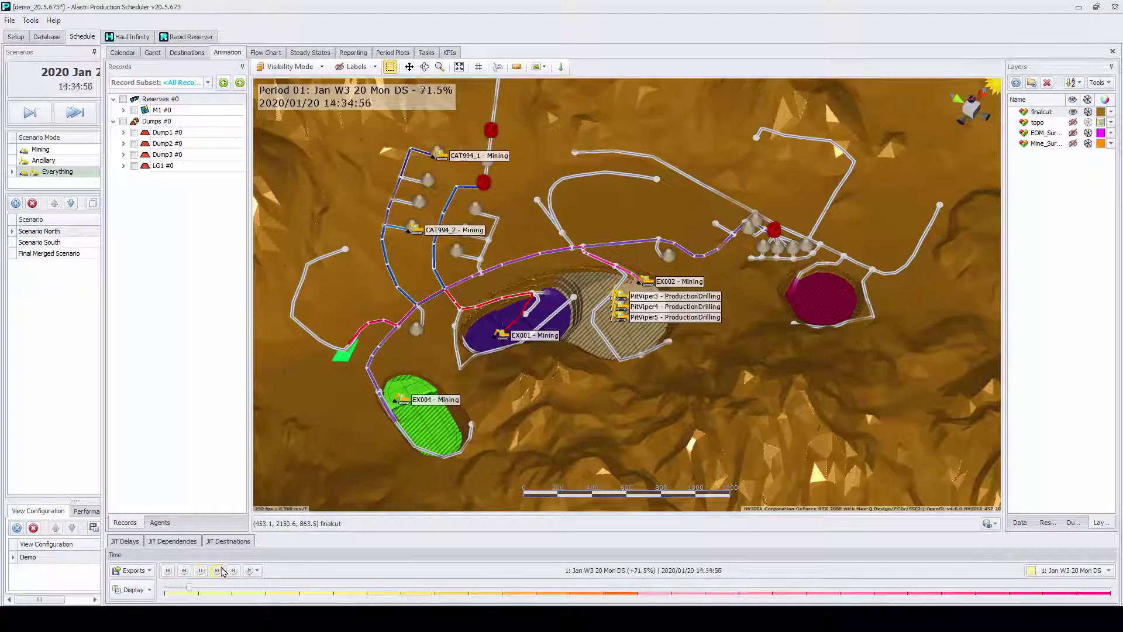
scroll(519, 396, "up", 2)
mouse_move(520, 396)
middle_mouse_down()
mouse_move(508, 400)
mouse_move(525, 400)
middle_mouse_up()
mouse_move(589, 362)
middle_mouse_down()
mouse_move(642, 400)
mouse_move(644, 418)
mouse_move(621, 437)
mouse_move(456, 391)
middle_mouse_up()
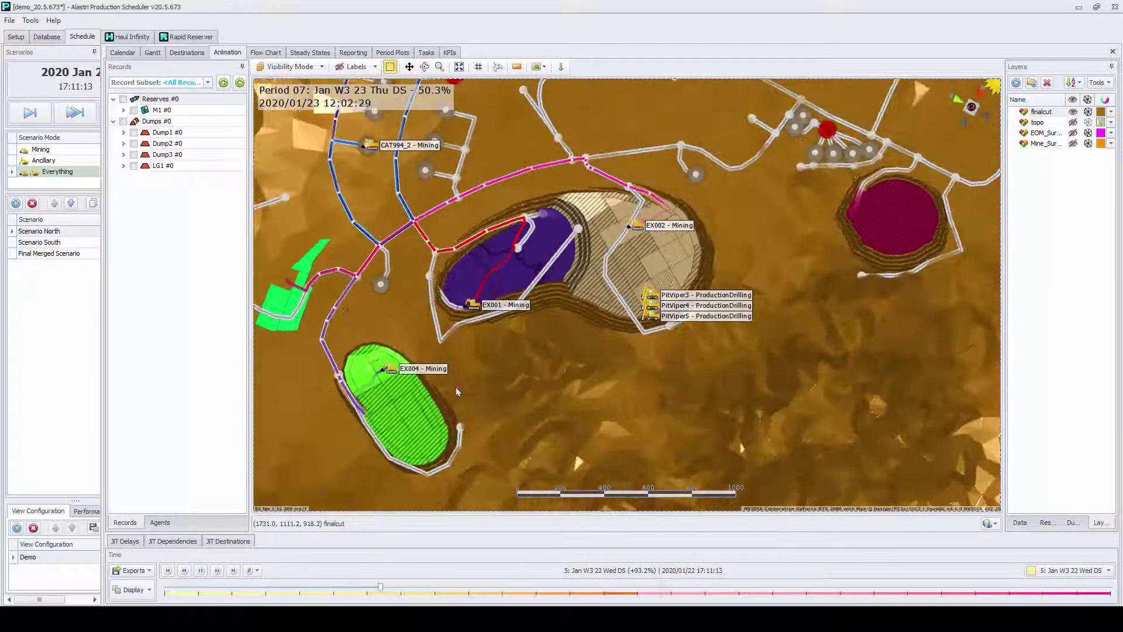
scroll(472, 319, "up", 3)
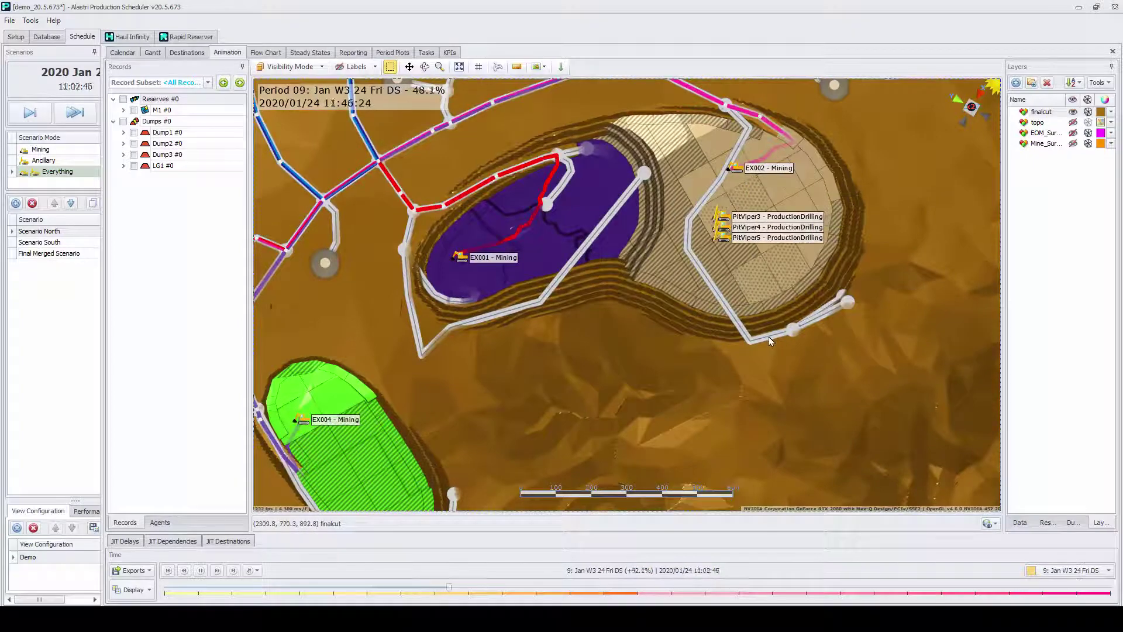
scroll(767, 335, "down", 2)
middle_click_drag(792, 315, 545, 372)
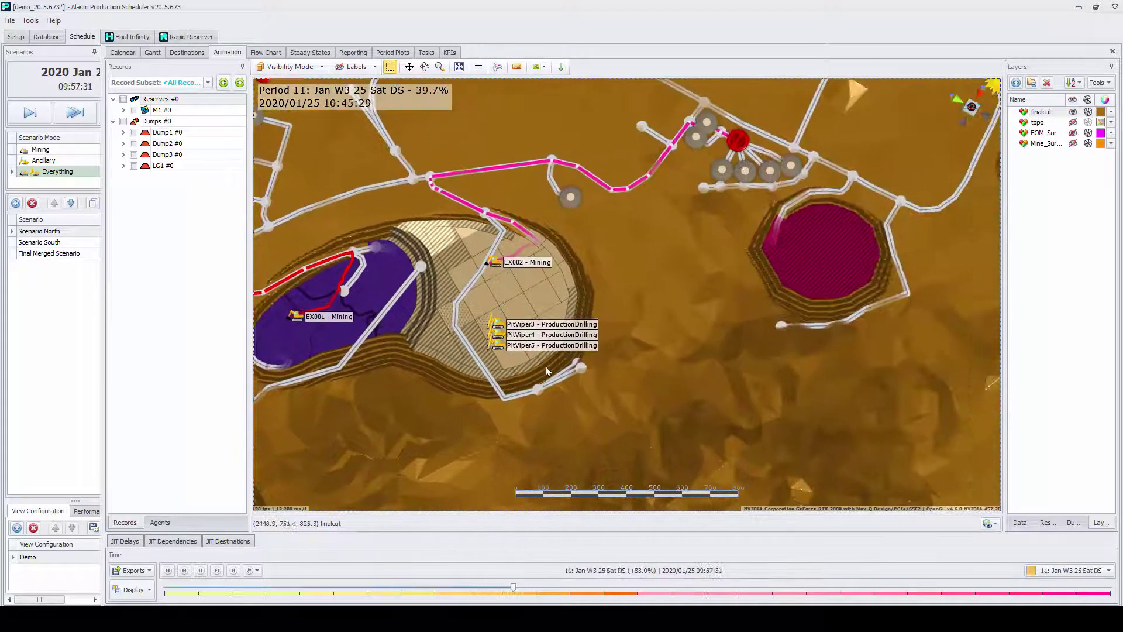
middle_click_drag(724, 328, 784, 310)
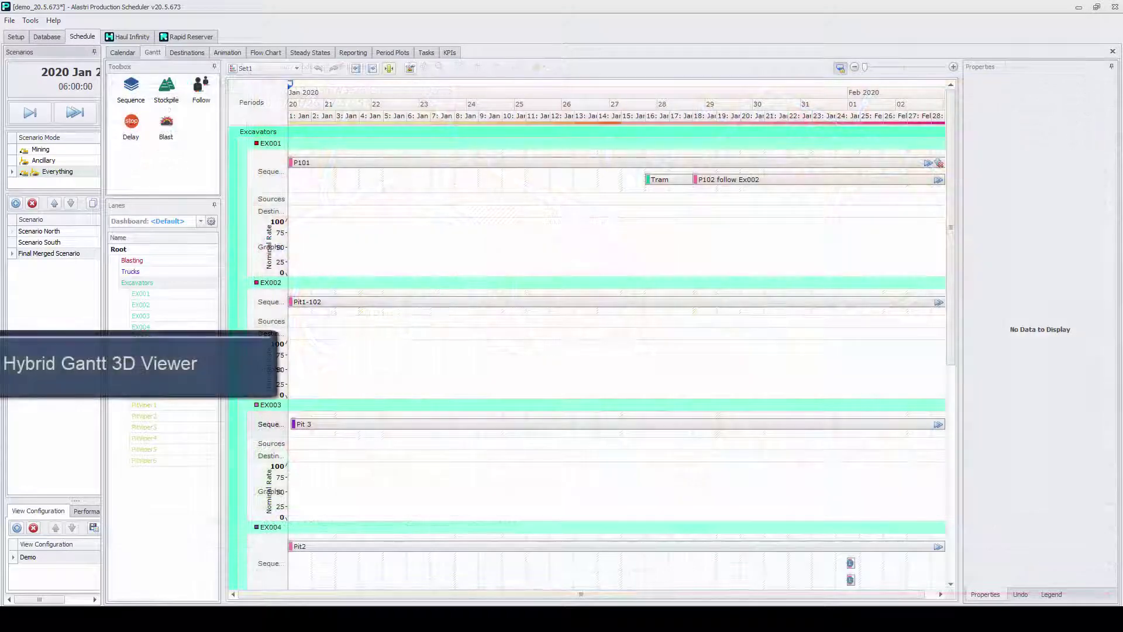
Open EX003's Pit 3 sequence for editing in the Sequence Painter and frame the dark red pit.
right_click(327, 425)
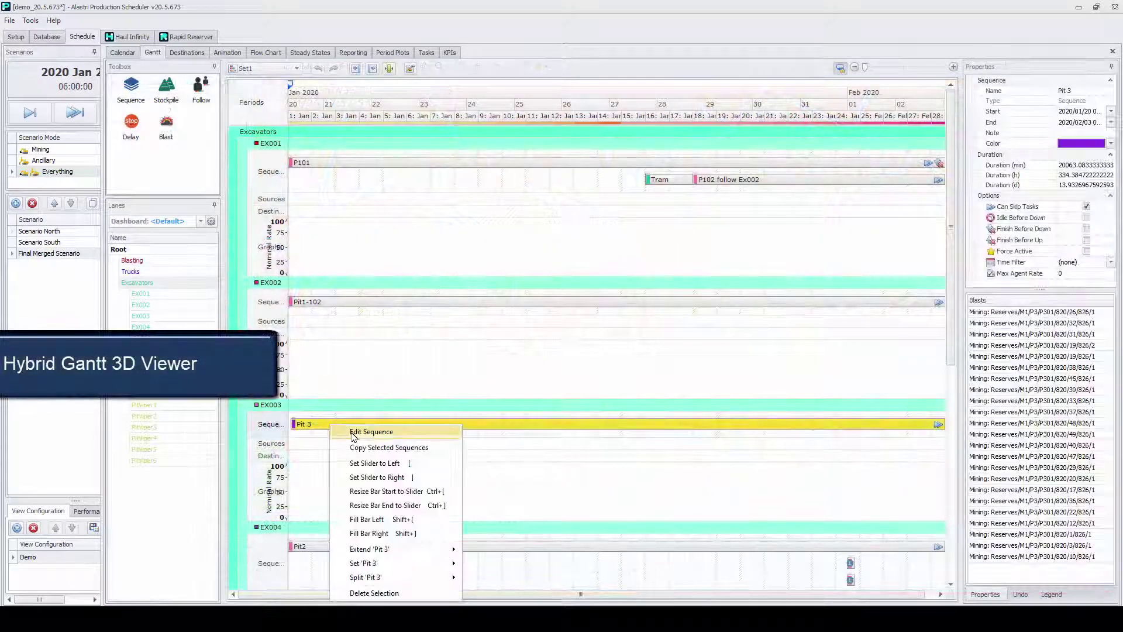
left_click(352, 433)
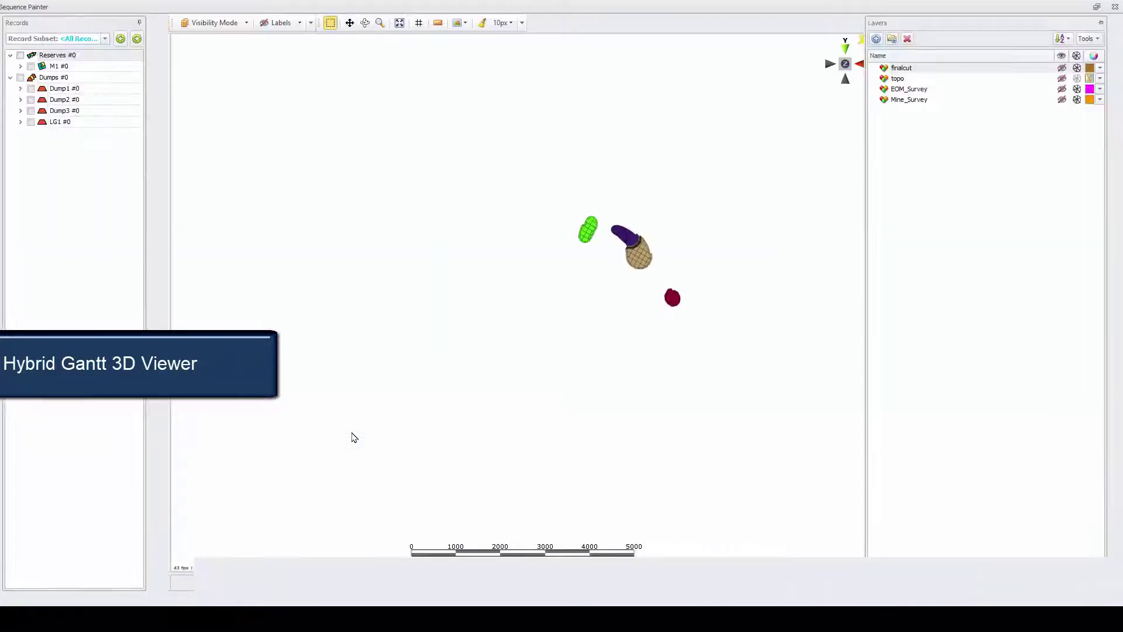
scroll(763, 381, "up", 5)
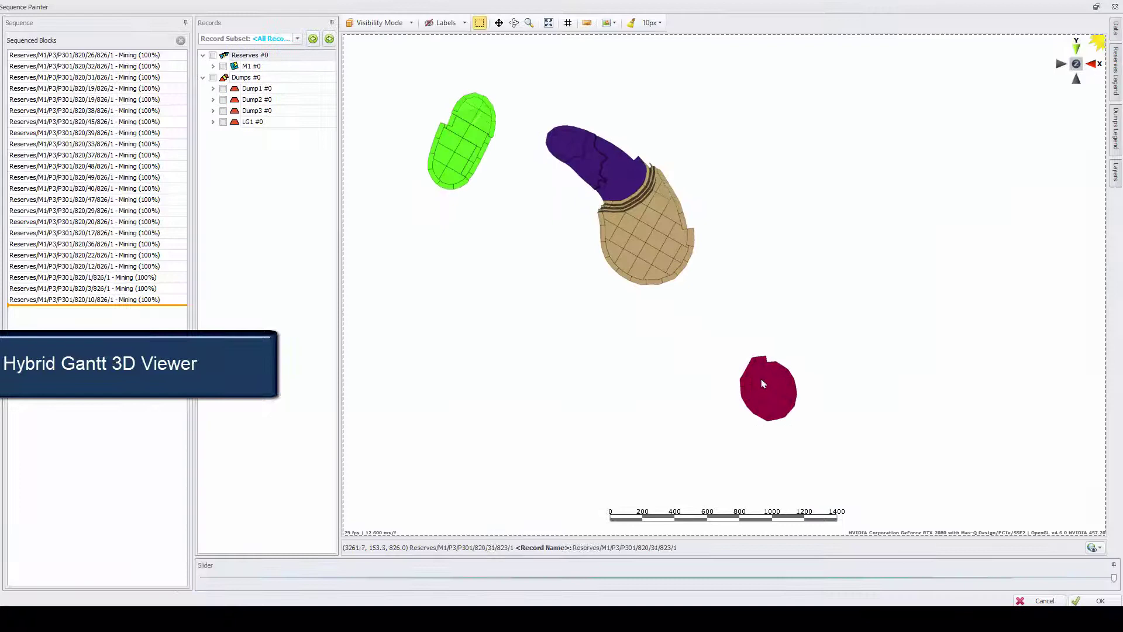
scroll(769, 374, "up", 2)
middle_click_drag(769, 374, 704, 334)
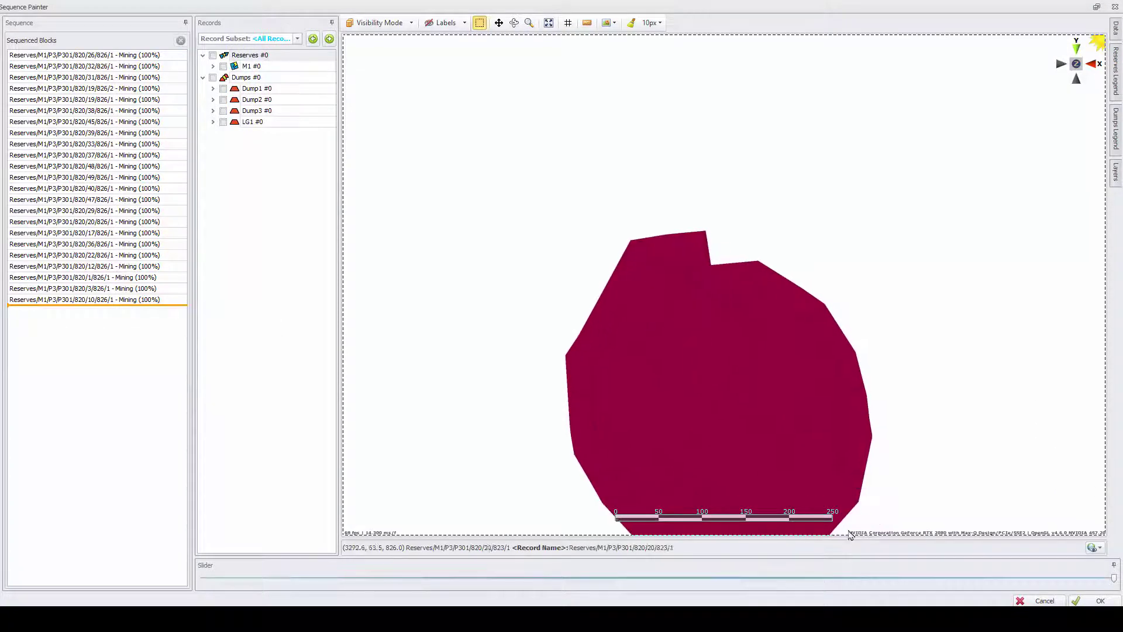
Rewind the Pit 3 sequence to its start, select a block in the dark red pit and accept the sequence.
left_click_drag(1112, 580, 155, 579)
scroll(657, 303, "up", 3)
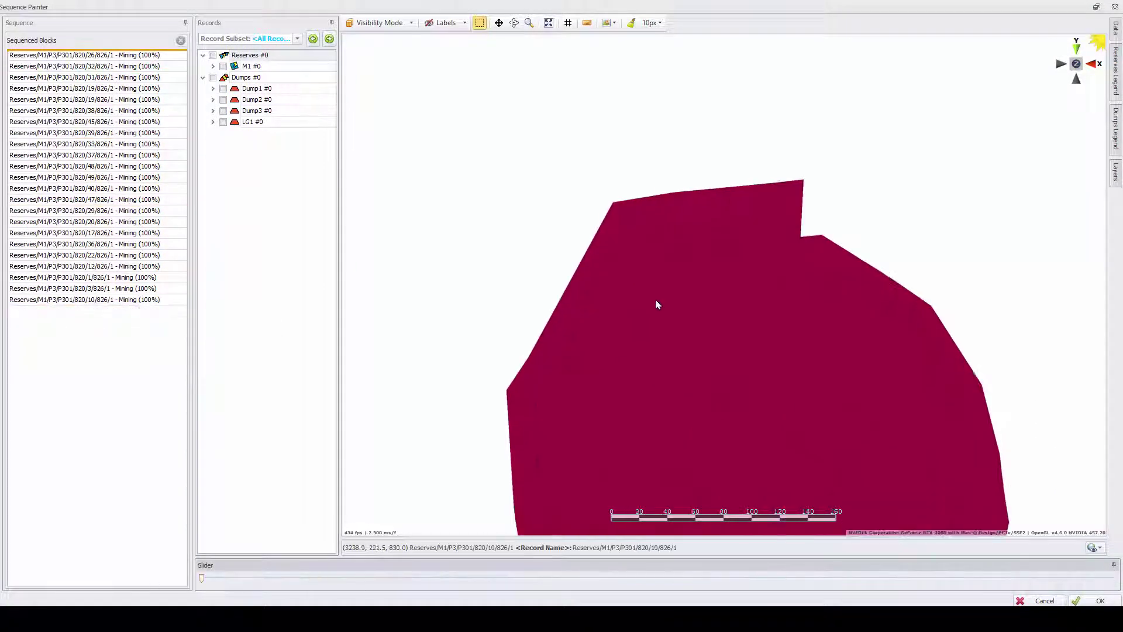
left_click(649, 360)
middle_click_drag(654, 363, 706, 316)
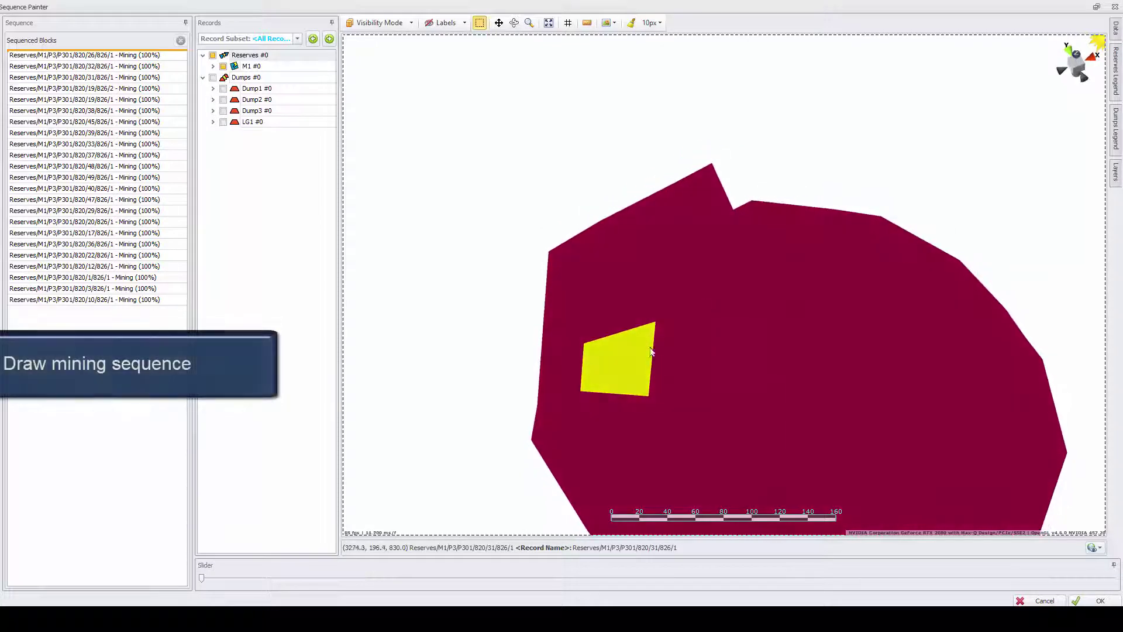
left_click_drag(201, 578, 150, 592)
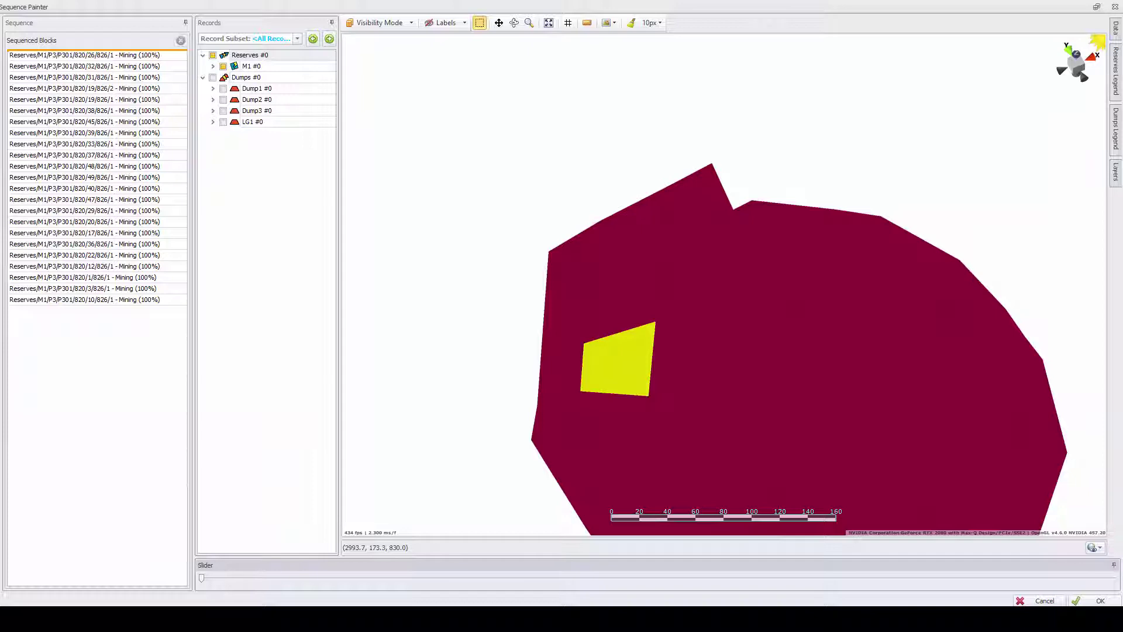
left_click(1100, 600)
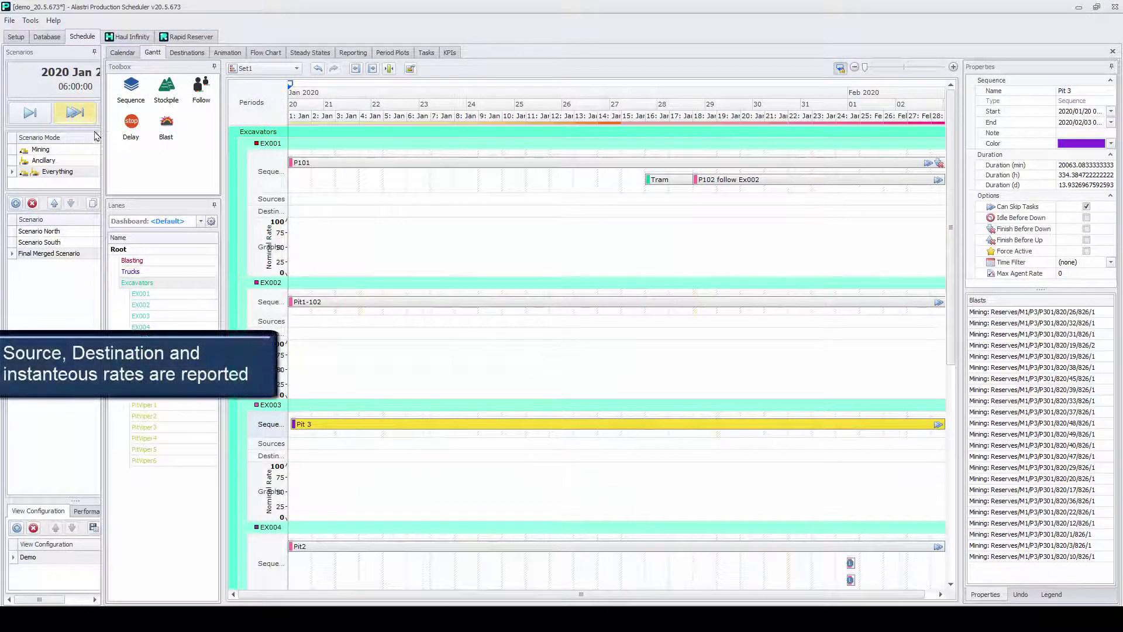
Run the Final Merged Scenario schedule through all periods and display the Trucks lane on the Gantt.
left_click(76, 113)
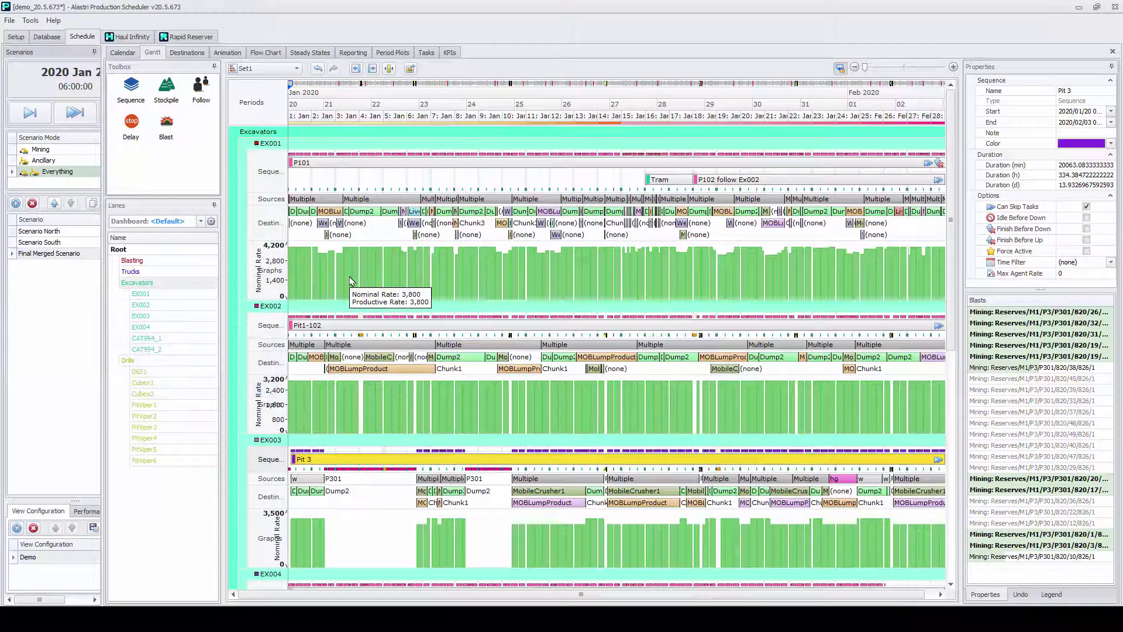
left_click(205, 272)
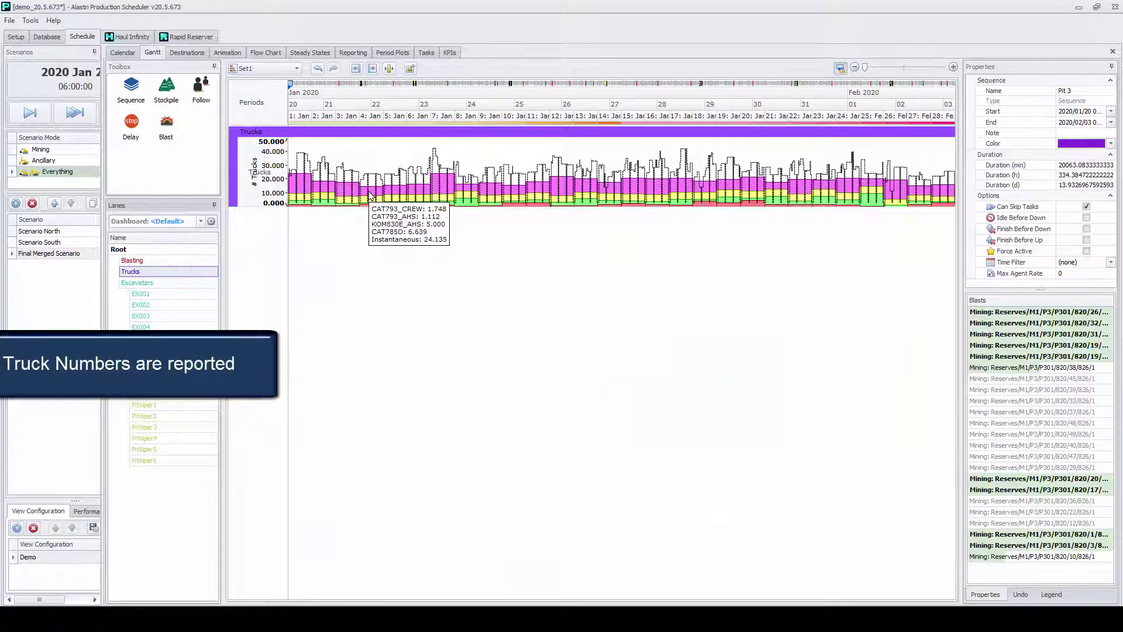
Advance the mine animation to period 6, Jan W3 22 Wed NS, at 2020/01/23 02:34:00.
left_click(198, 53)
left_click(223, 53)
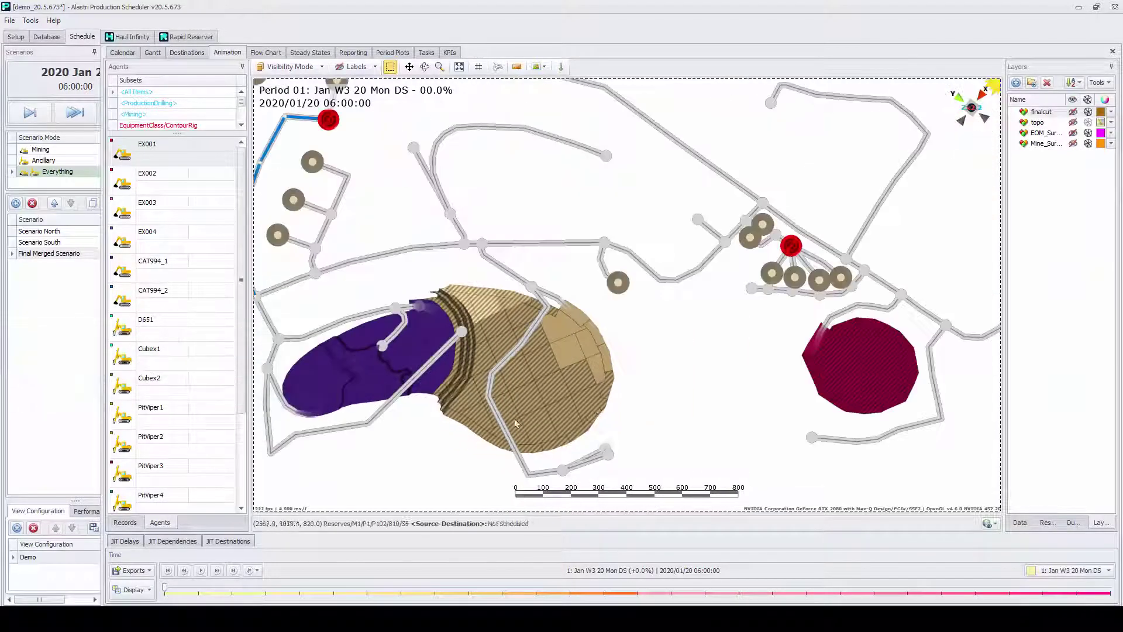
middle_click_drag(492, 364, 404, 351)
left_click_drag(168, 589, 238, 589)
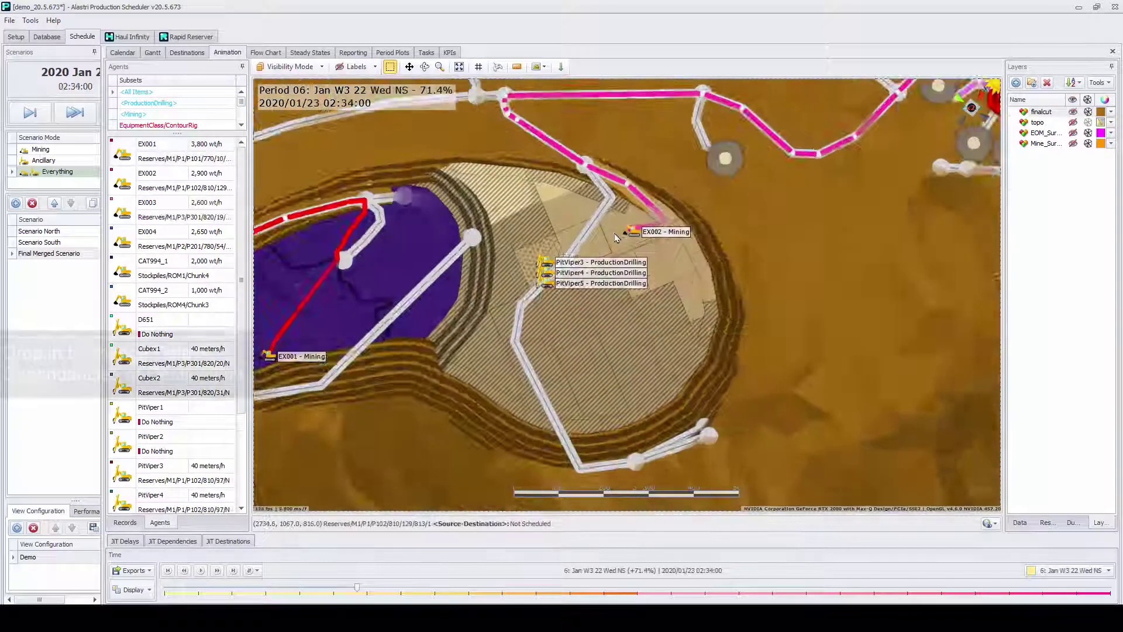
Override the JIT destination of waste (w) from the block EX002 is mining with DumpSequences/DumpsPit2.
scroll(623, 240, "up", 2)
left_click(624, 242)
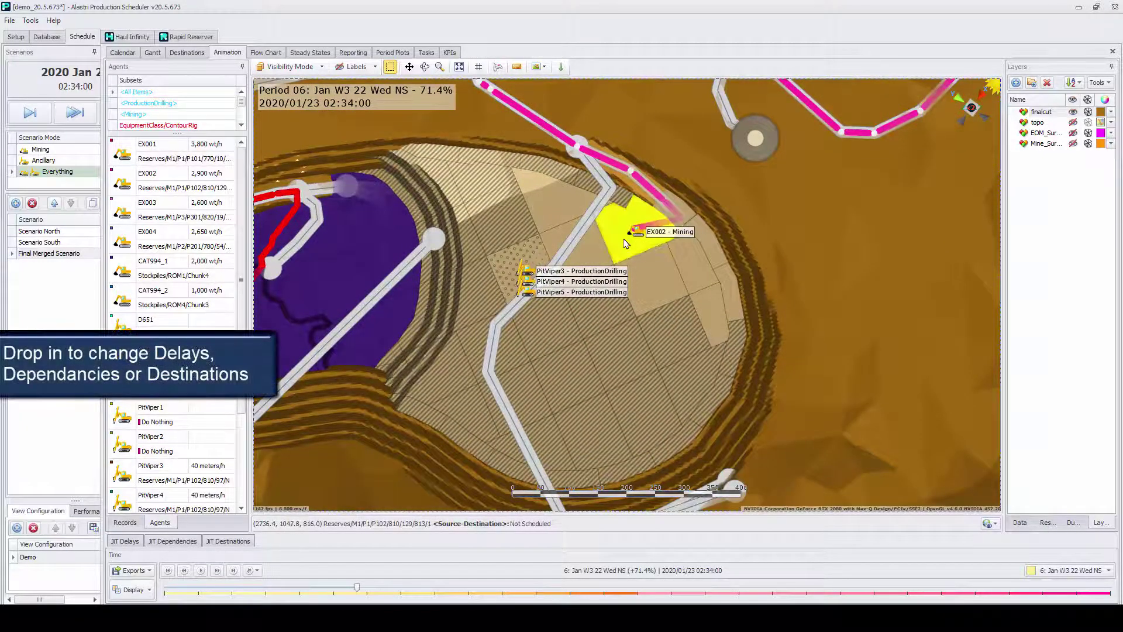
right_click(624, 240)
mouse_move(671, 322)
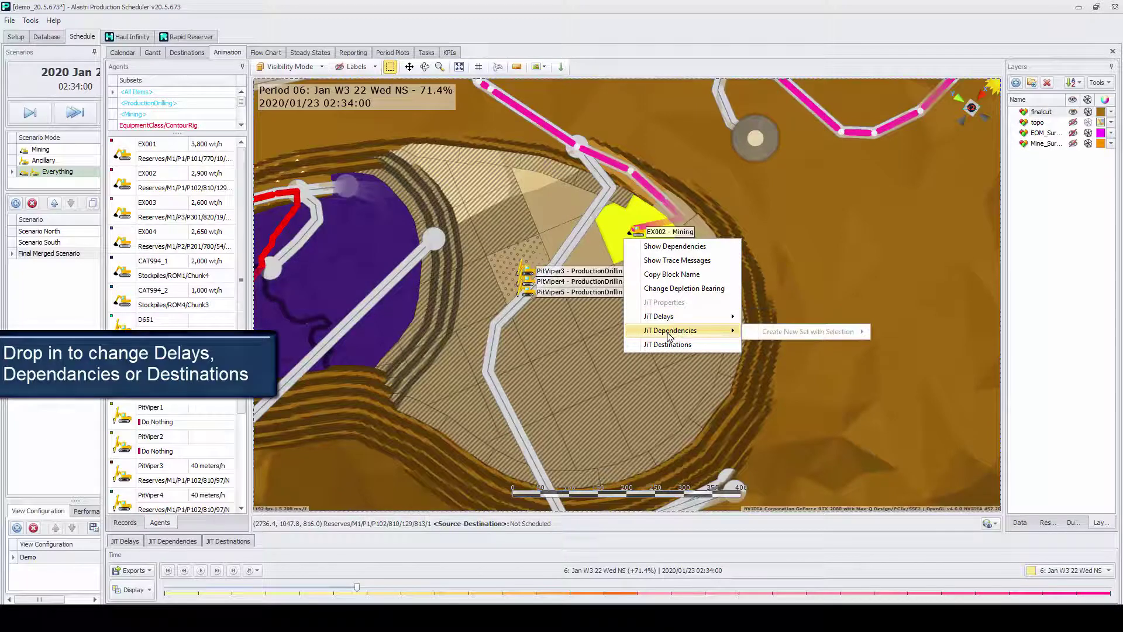
left_click(676, 345)
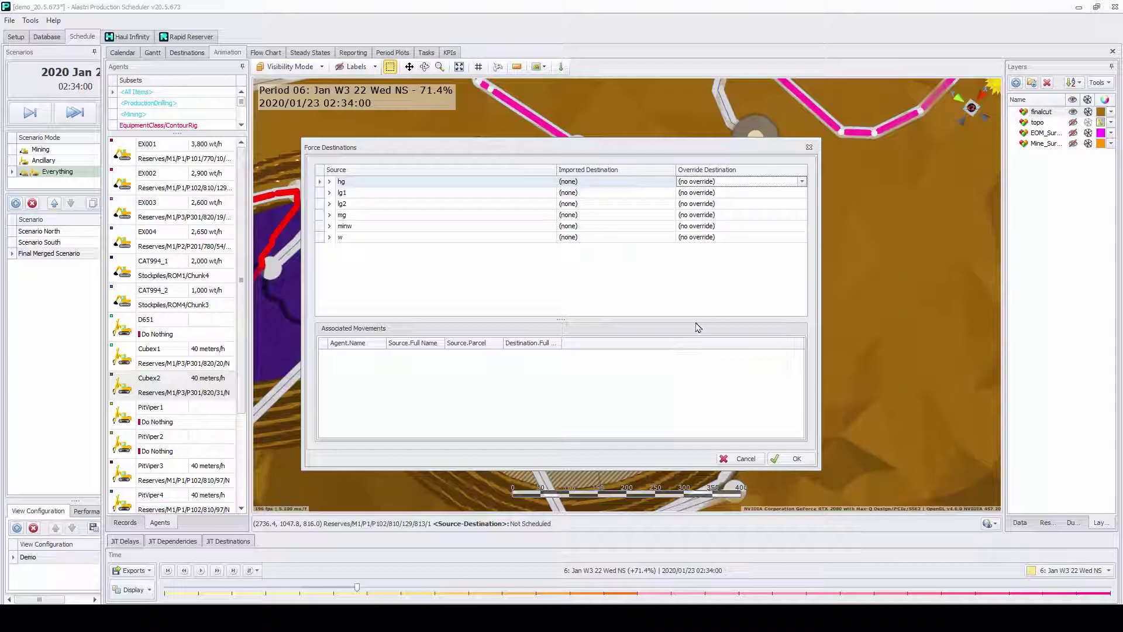
left_click(729, 237)
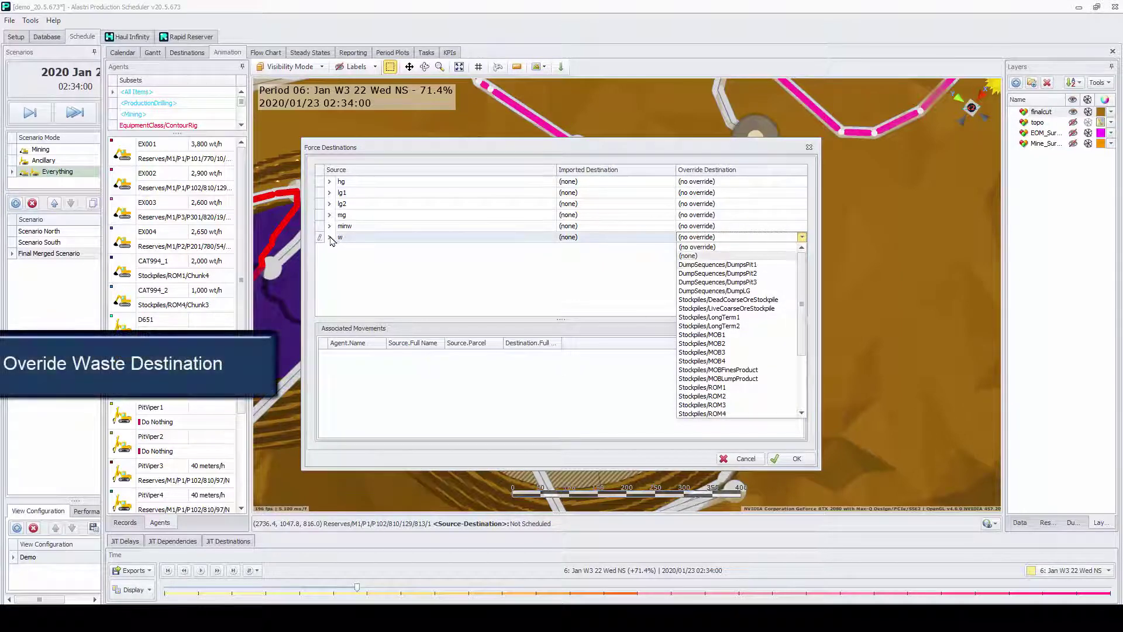
left_click(331, 238)
left_click(730, 249)
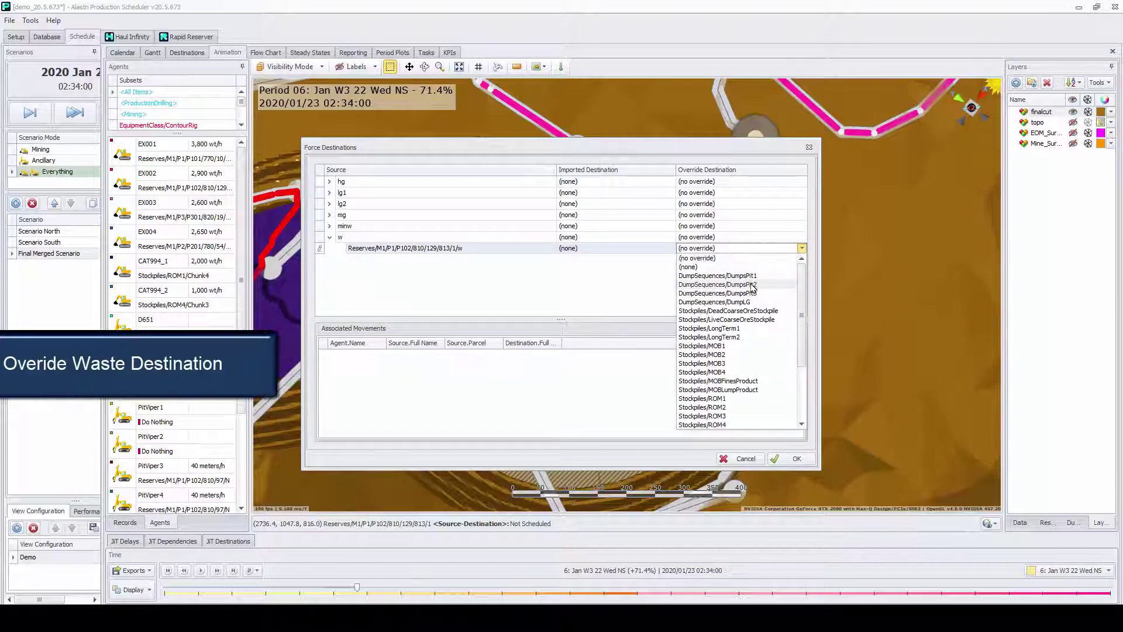
left_click(753, 285)
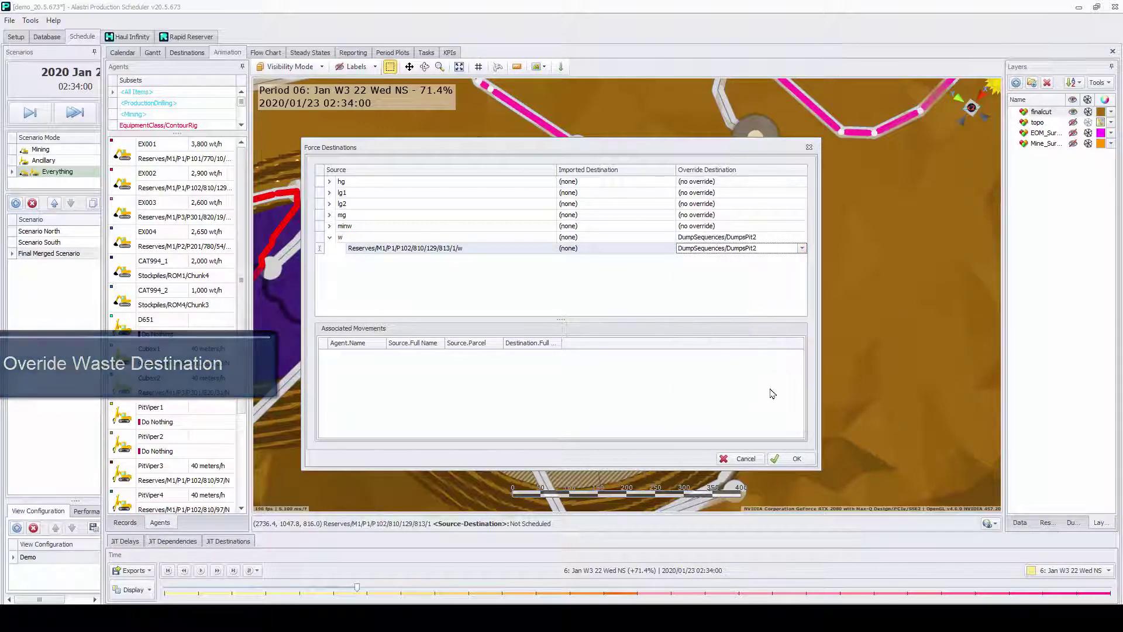
left_click(793, 458)
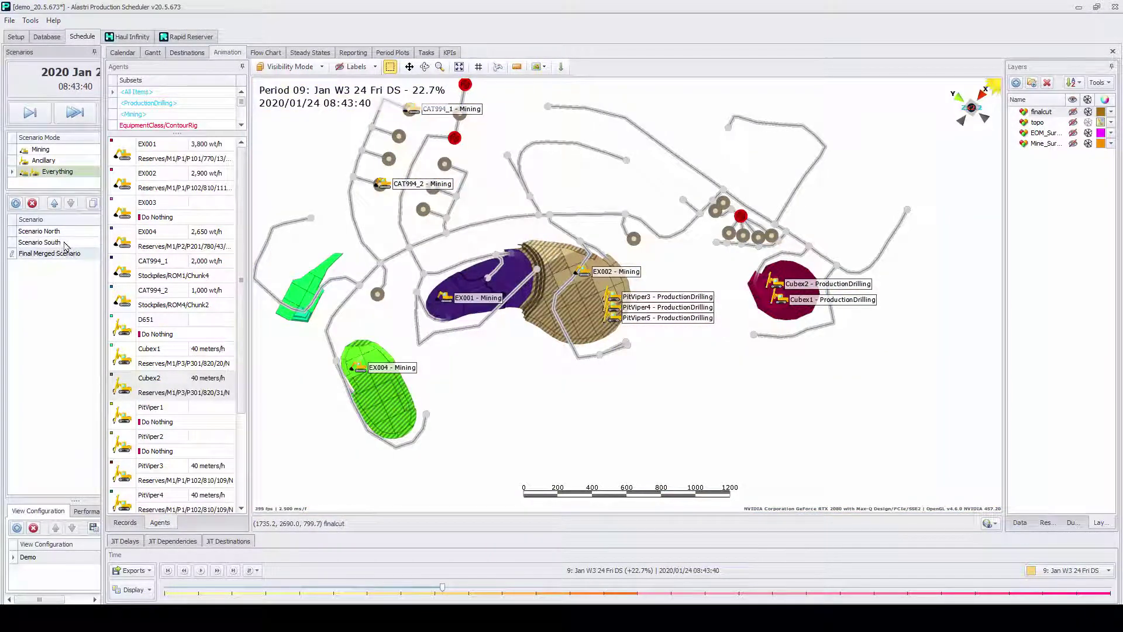
Switch to Scenario South and view which scenarios it can be merged with, without merging.
left_click(64, 244)
right_click(64, 242)
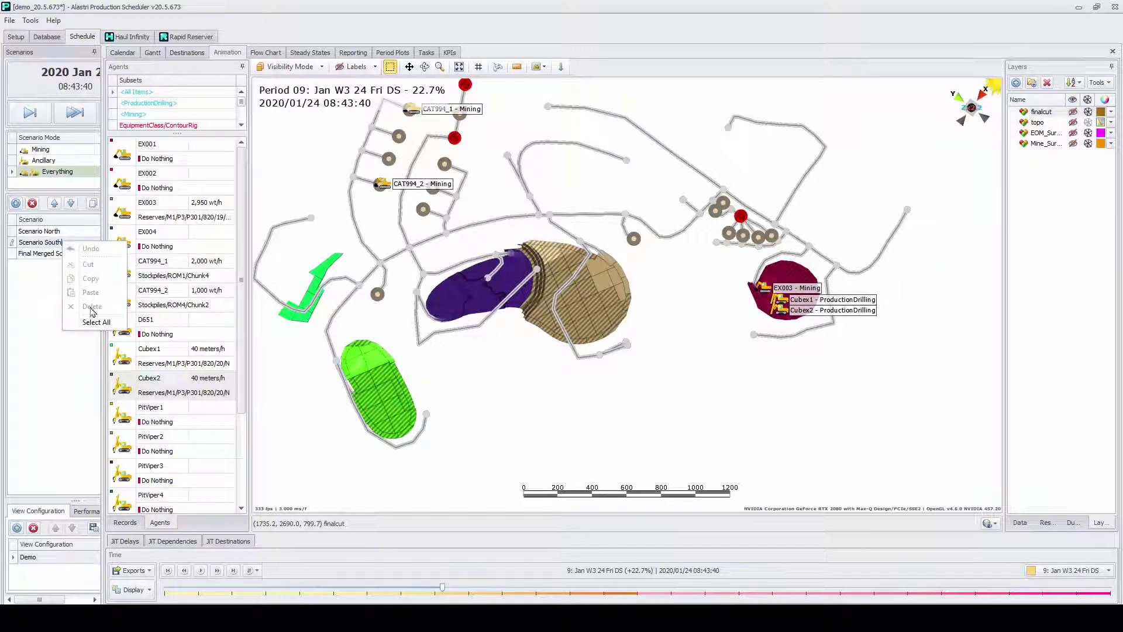
left_click(15, 243)
right_click(25, 245)
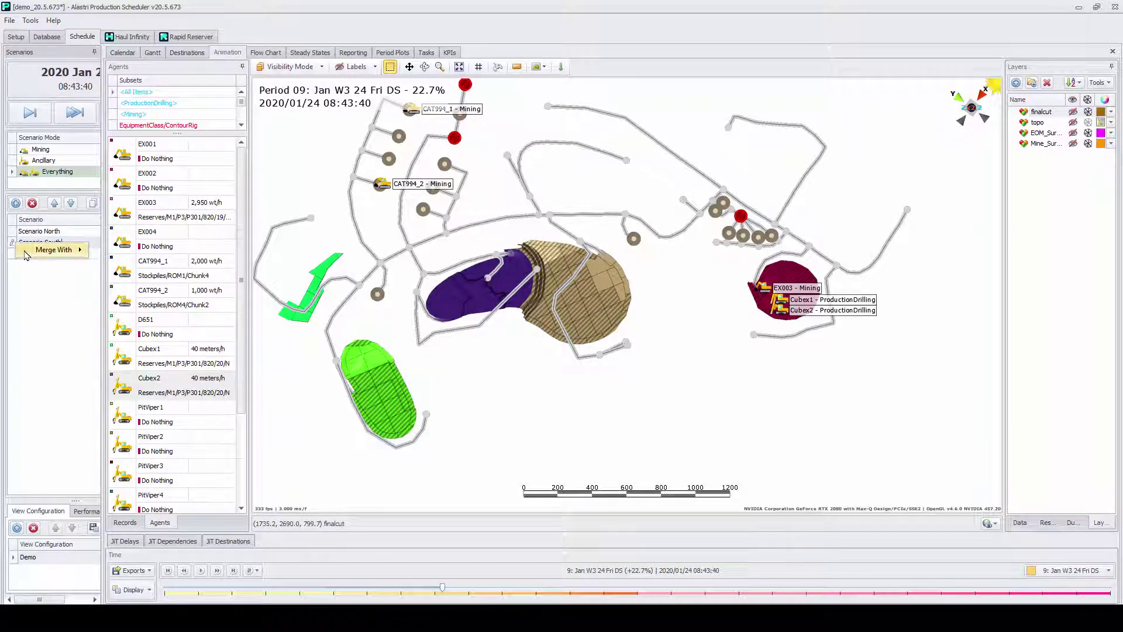
mouse_move(76, 251)
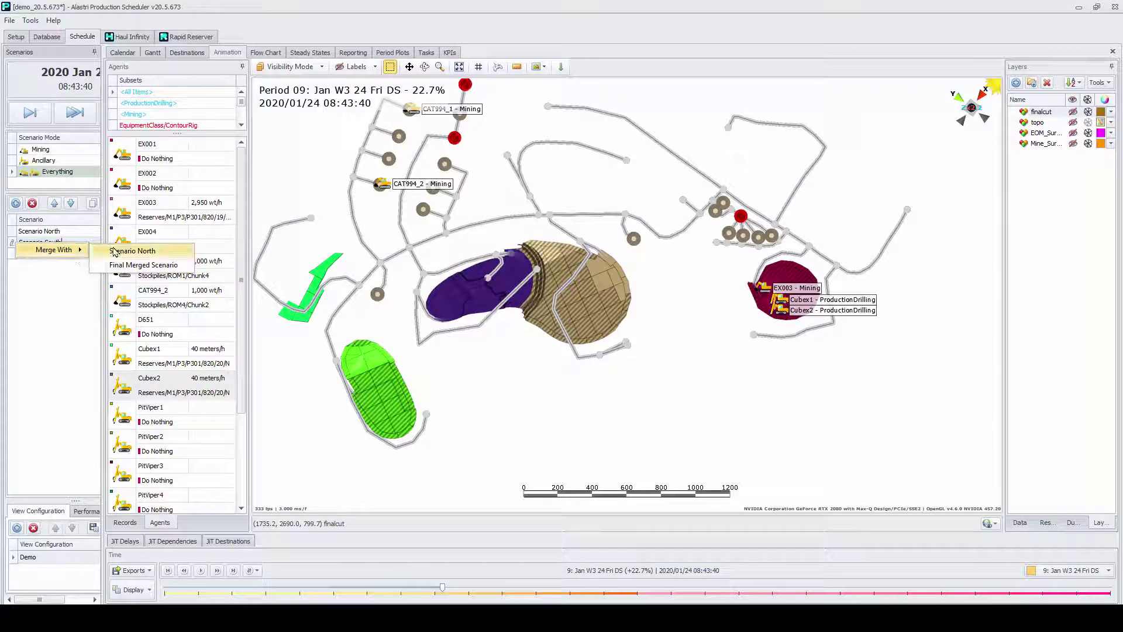
left_click(48, 273)
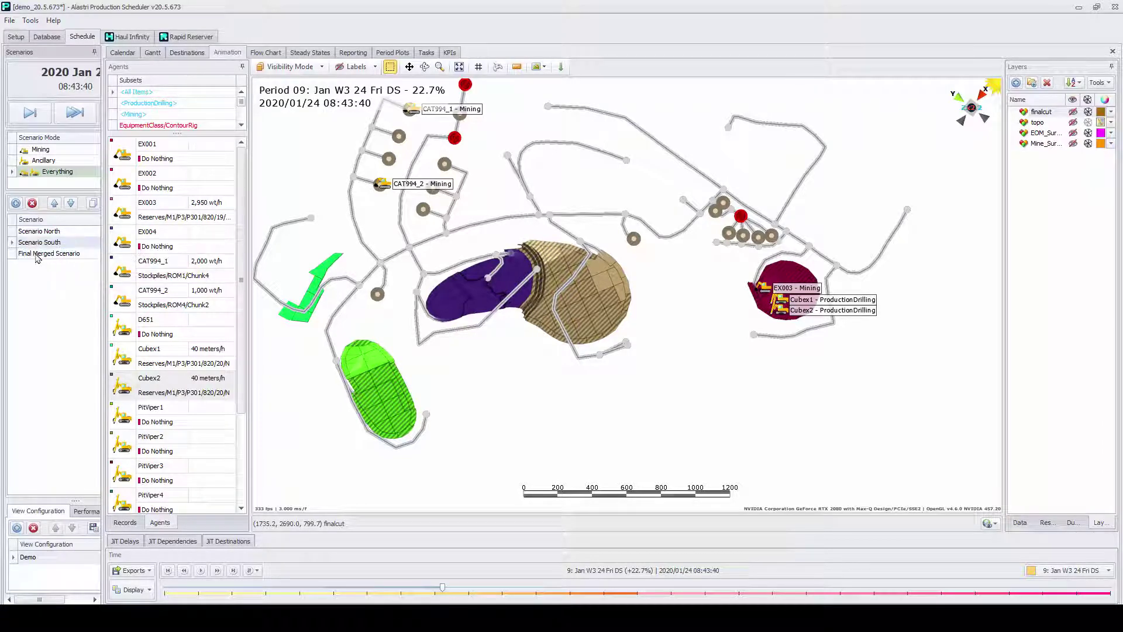
In Final Merged Scenario, show the finalcut layer and move the animation time back to 2020/01/23 02:34:00.
left_click(36, 255)
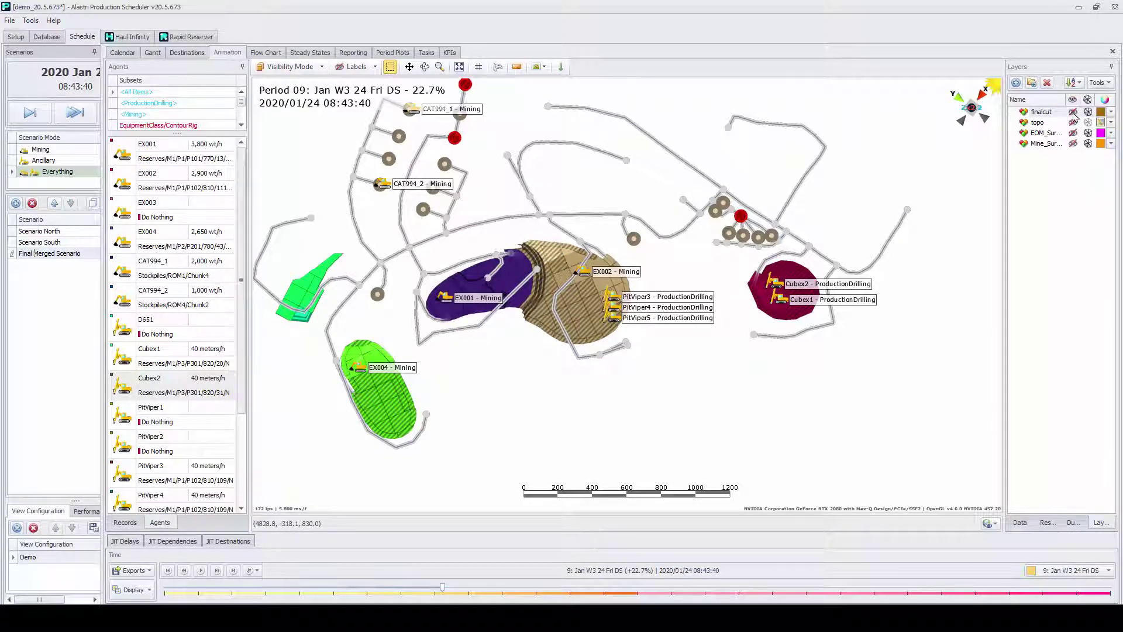
left_click(1072, 112)
scroll(741, 315, "up", 2)
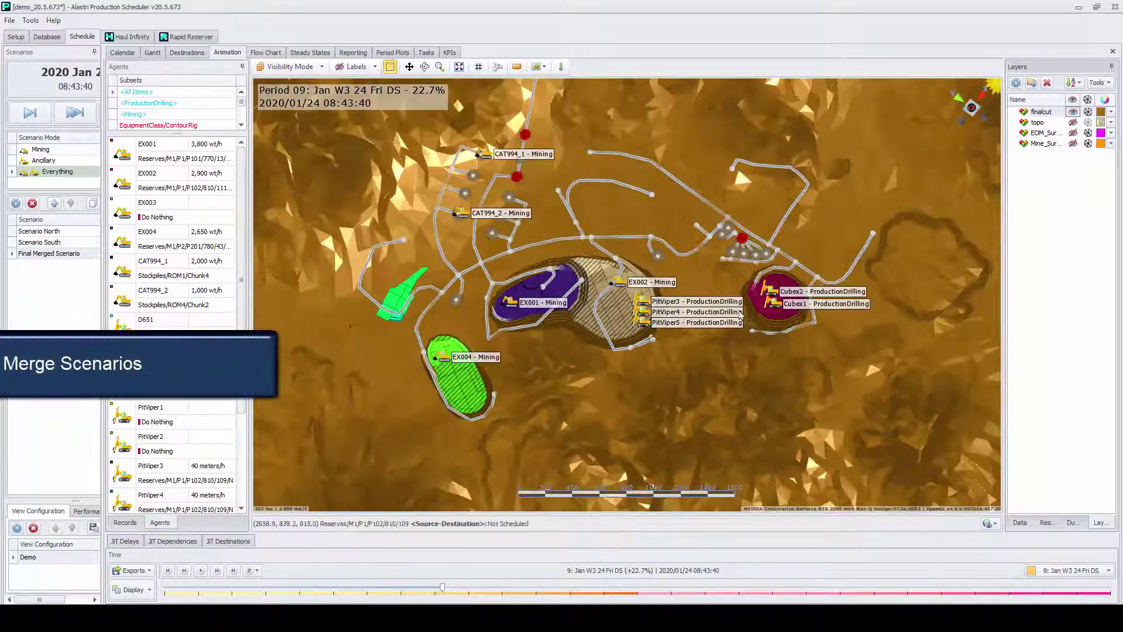
scroll(741, 316, "up", 2)
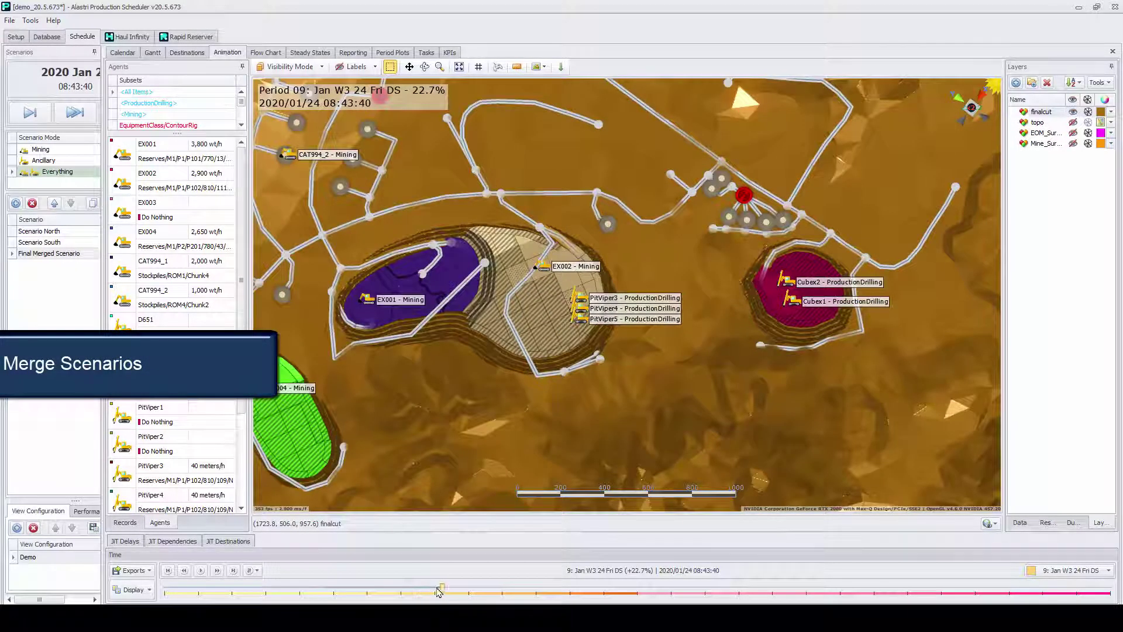
left_click_drag(442, 589, 357, 586)
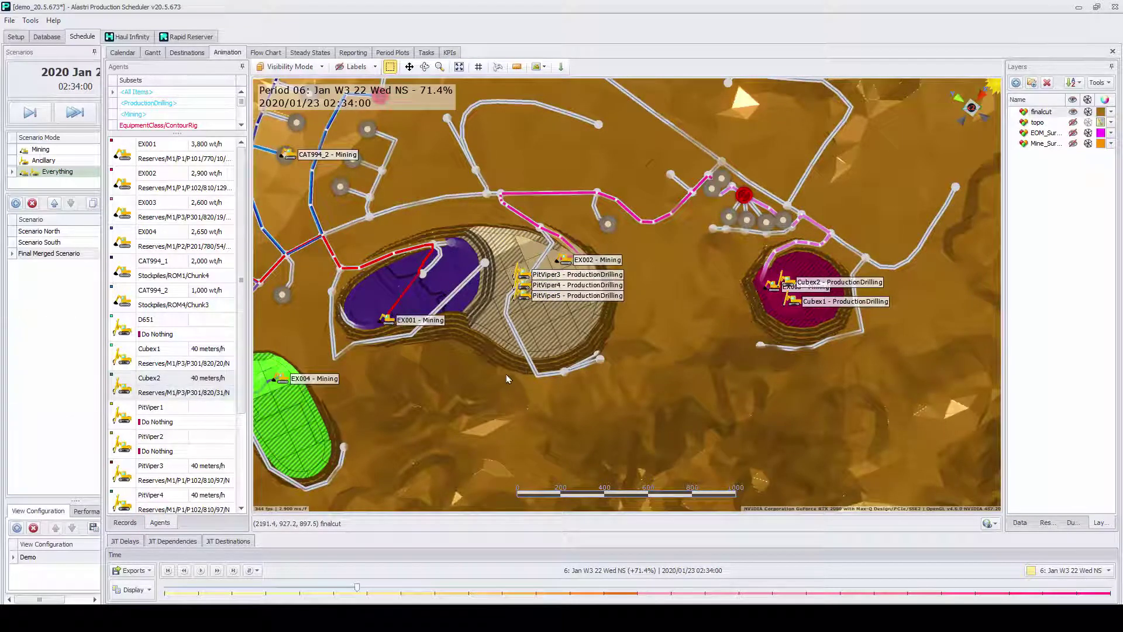
middle_click_drag(506, 375, 552, 361)
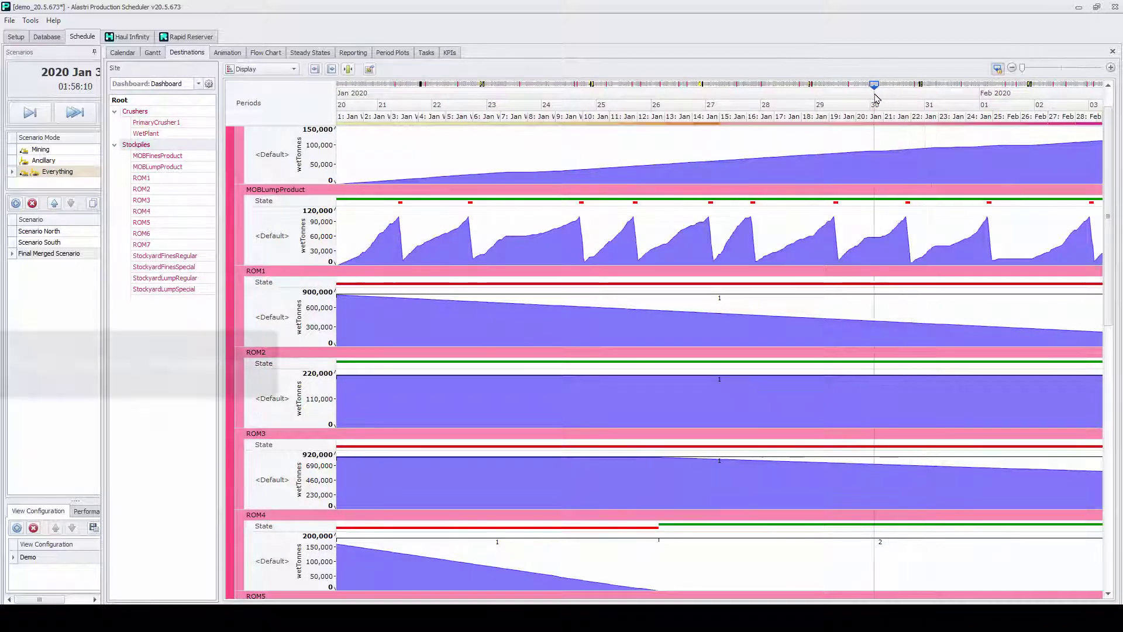
Review the stockpile destination charts from MOBFinesProduct down, and display the charts for the Crushers group.
scroll(810, 167, "up", 1)
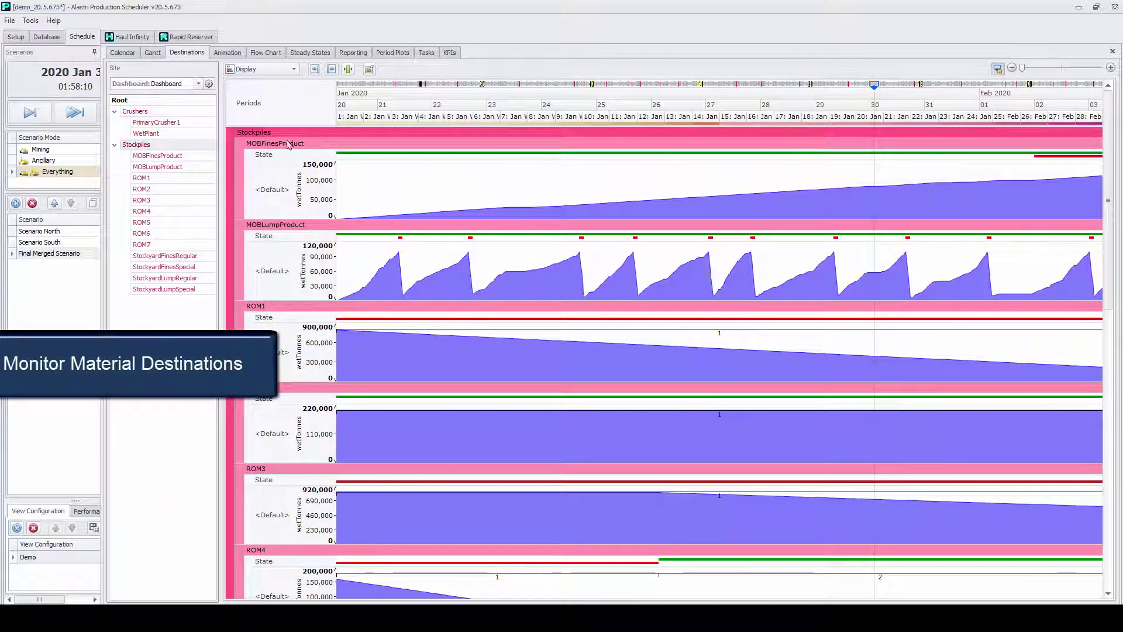
left_click(184, 113)
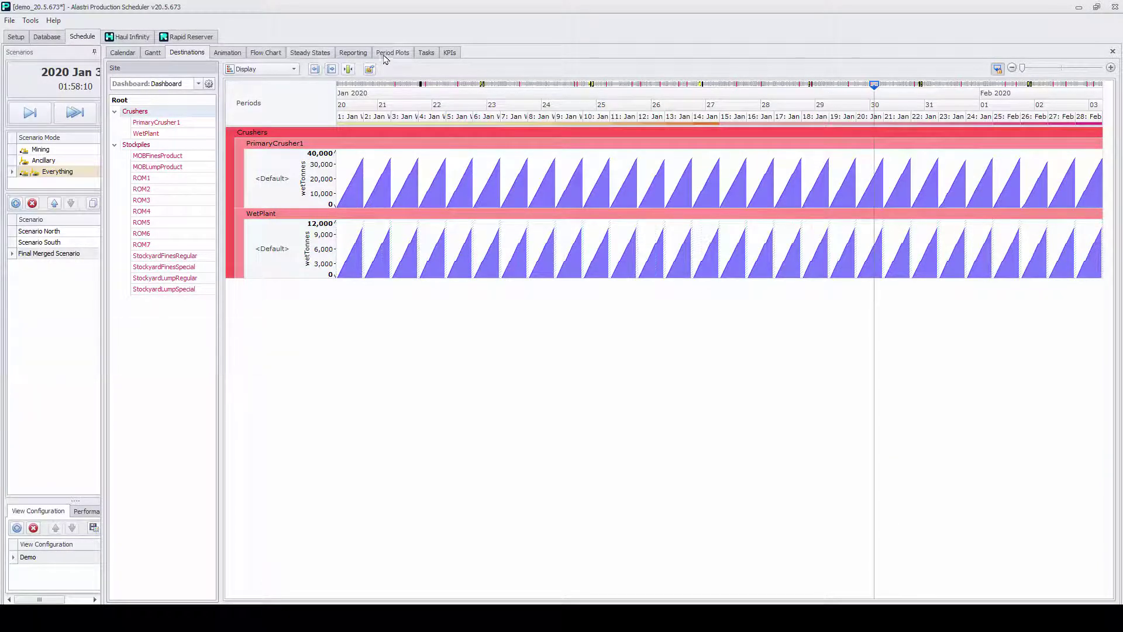
Inspect the material flows in the process flow chart, moving the schedule time to 27 January and back to 23 January 2020.
left_click(278, 55)
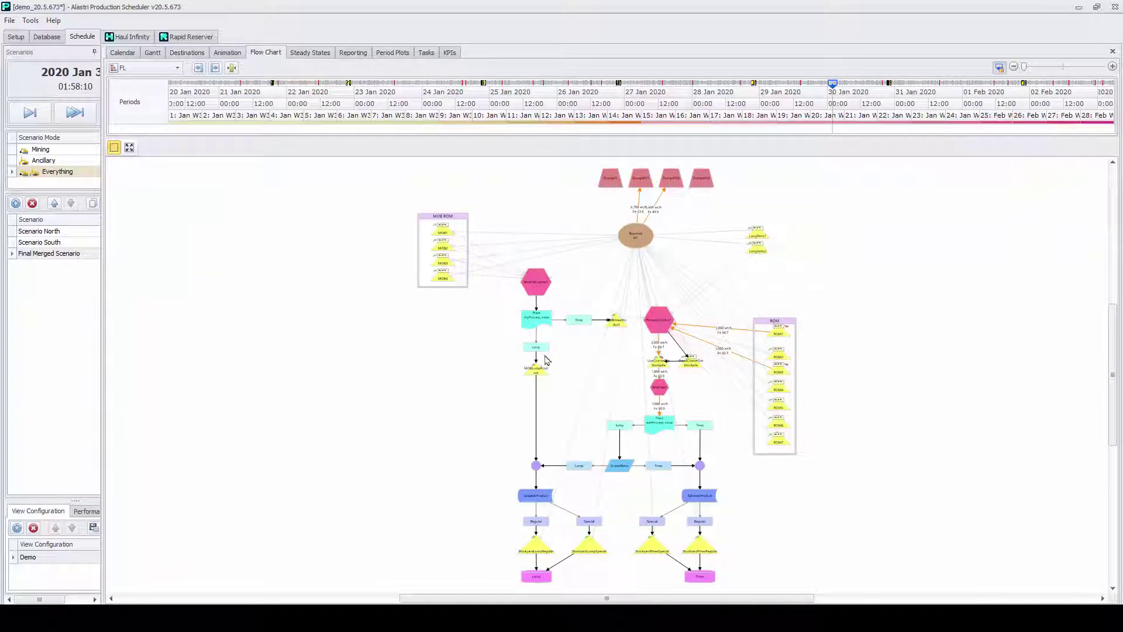
scroll(699, 386, "up", 2)
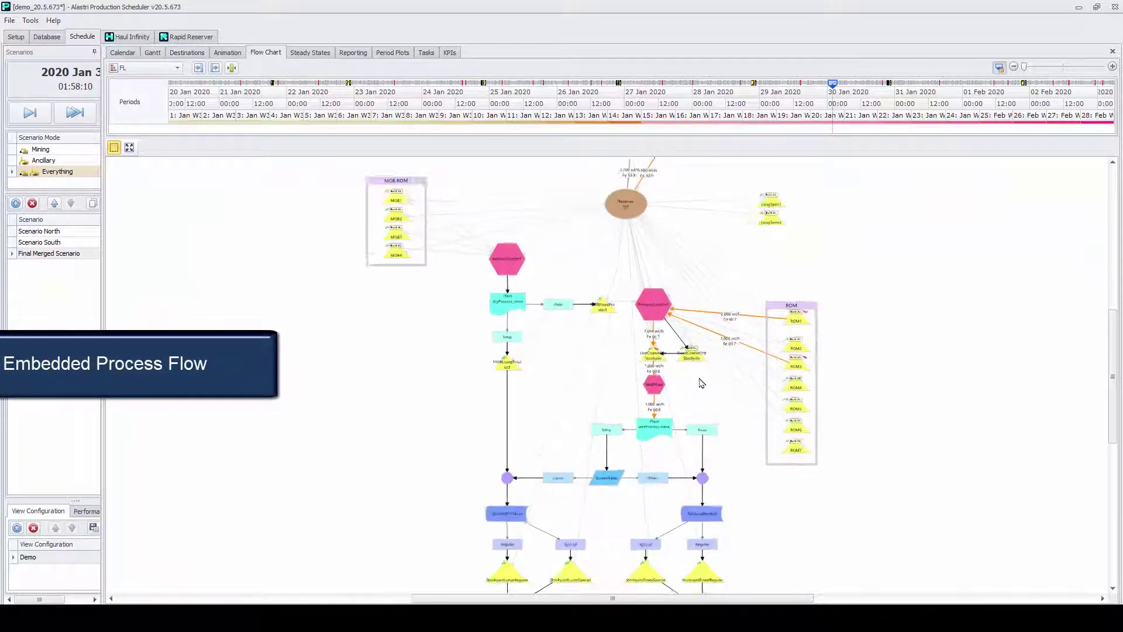
scroll(701, 384, "up", 2)
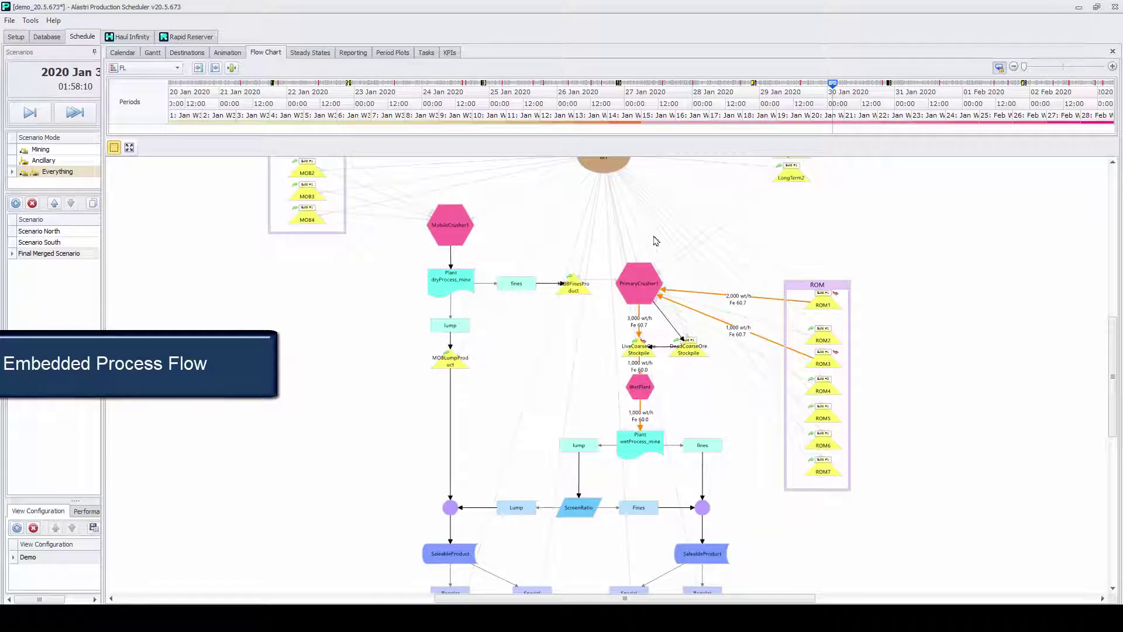
left_click_drag(832, 85, 639, 95)
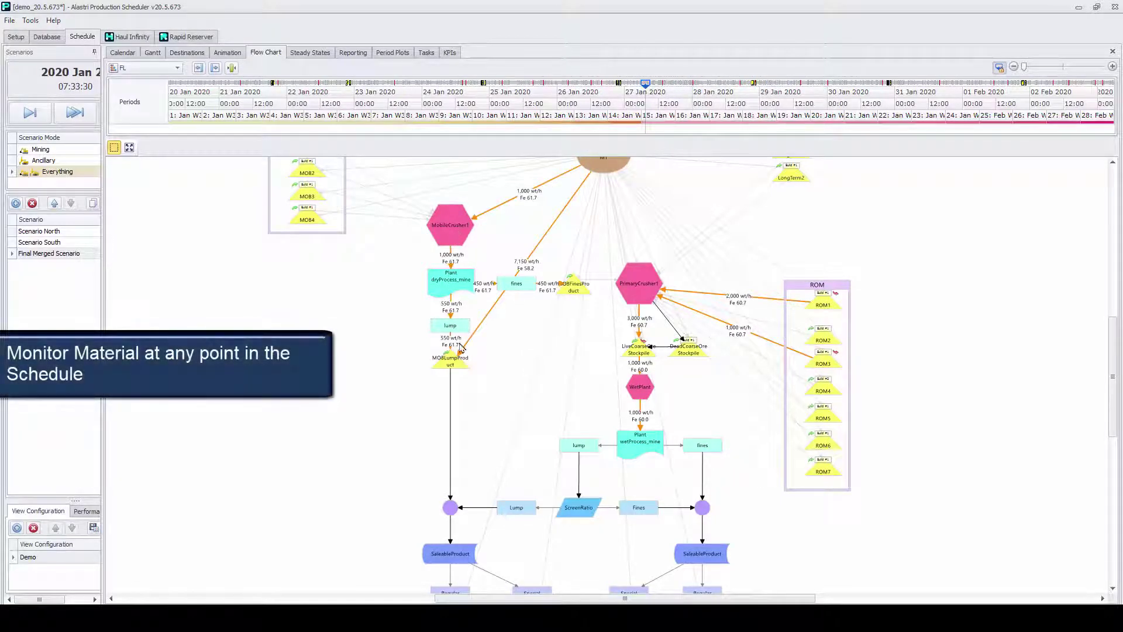
left_click_drag(648, 92, 393, 98)
scroll(843, 281, "down", 2)
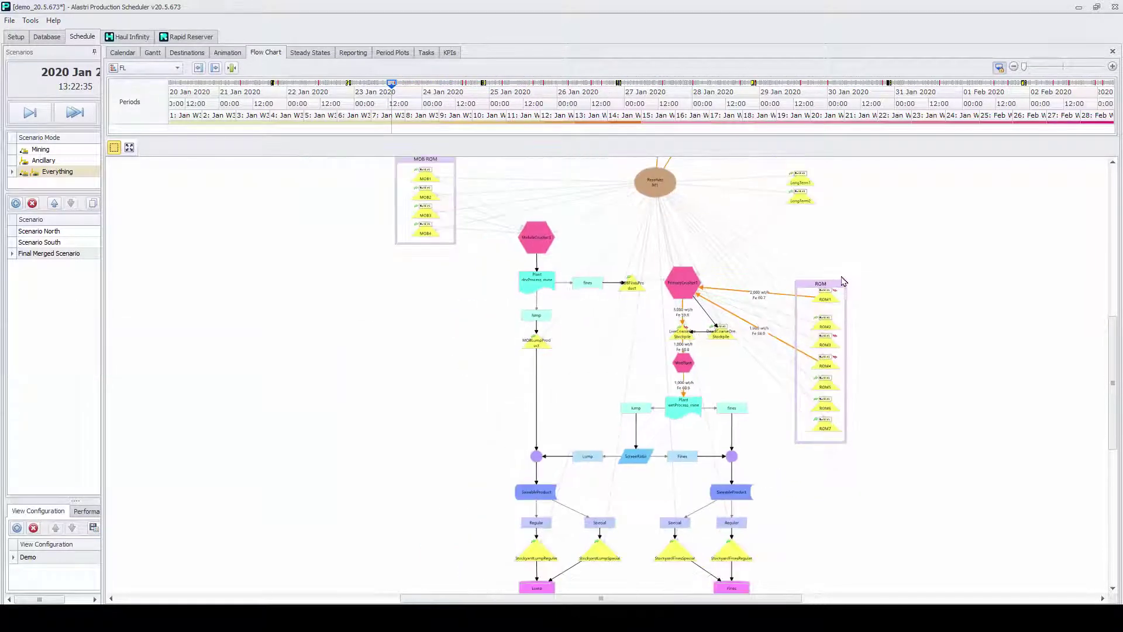
scroll(842, 281, "up", 1)
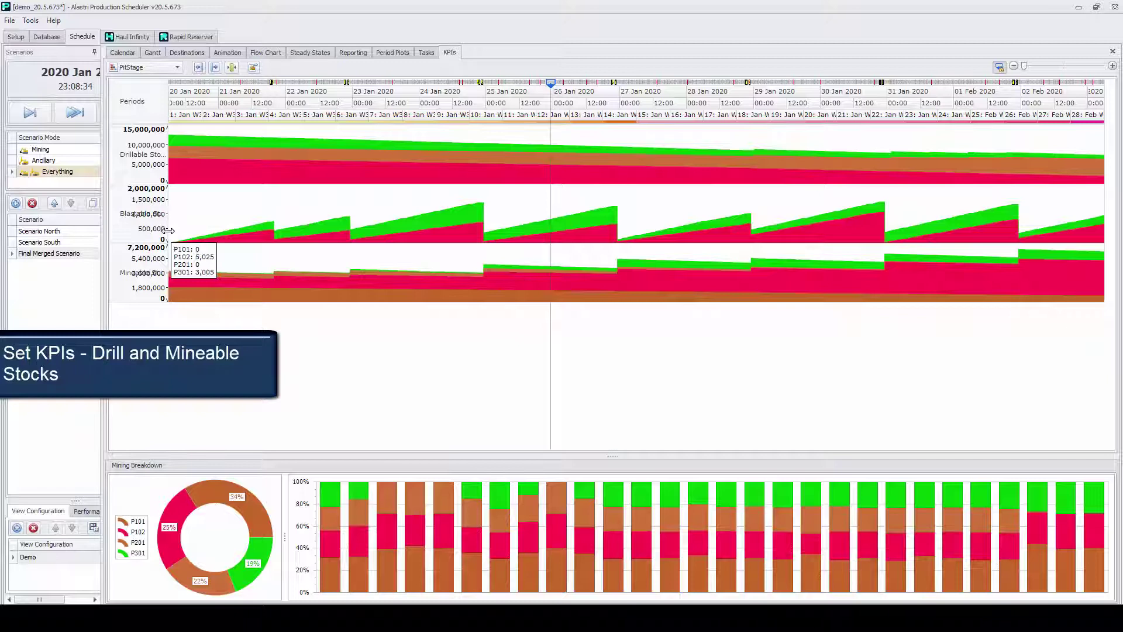
Widen the label column of the KPI charts and break the stocks and mining breakdown down by OreWaste.
left_click_drag(169, 231, 228, 231)
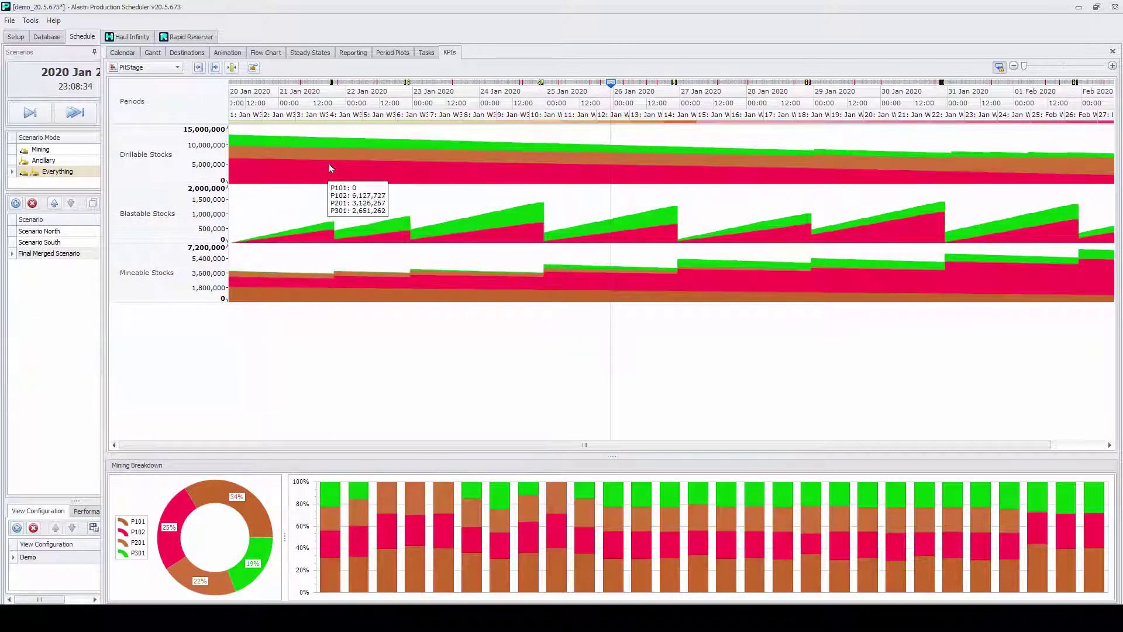
left_click(177, 67)
left_click(179, 114)
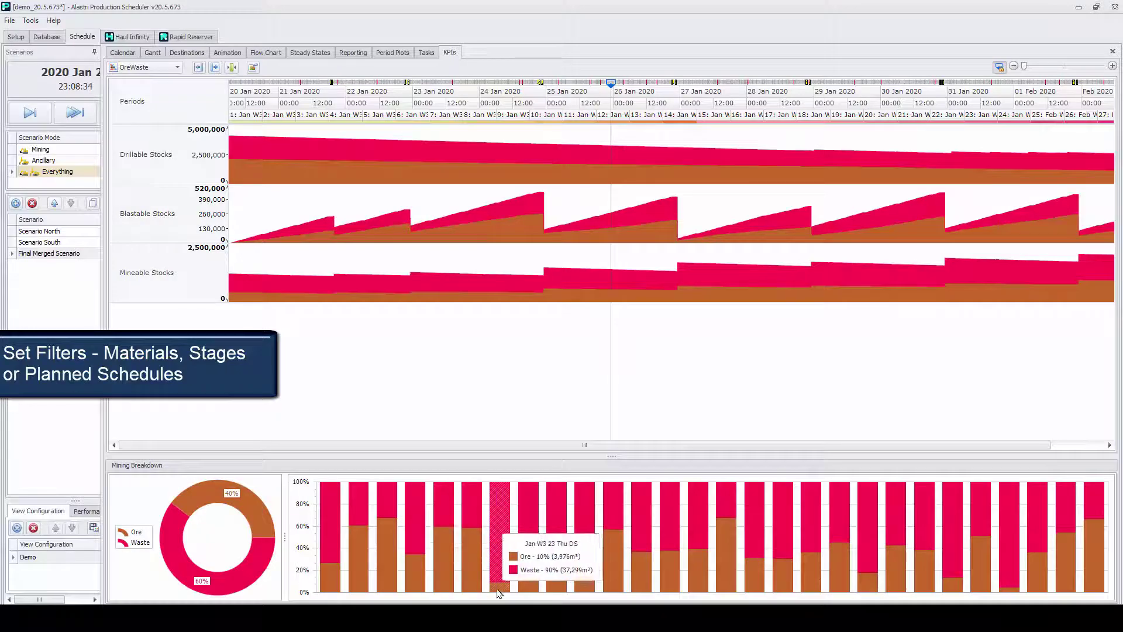
mouse_move(495, 591)
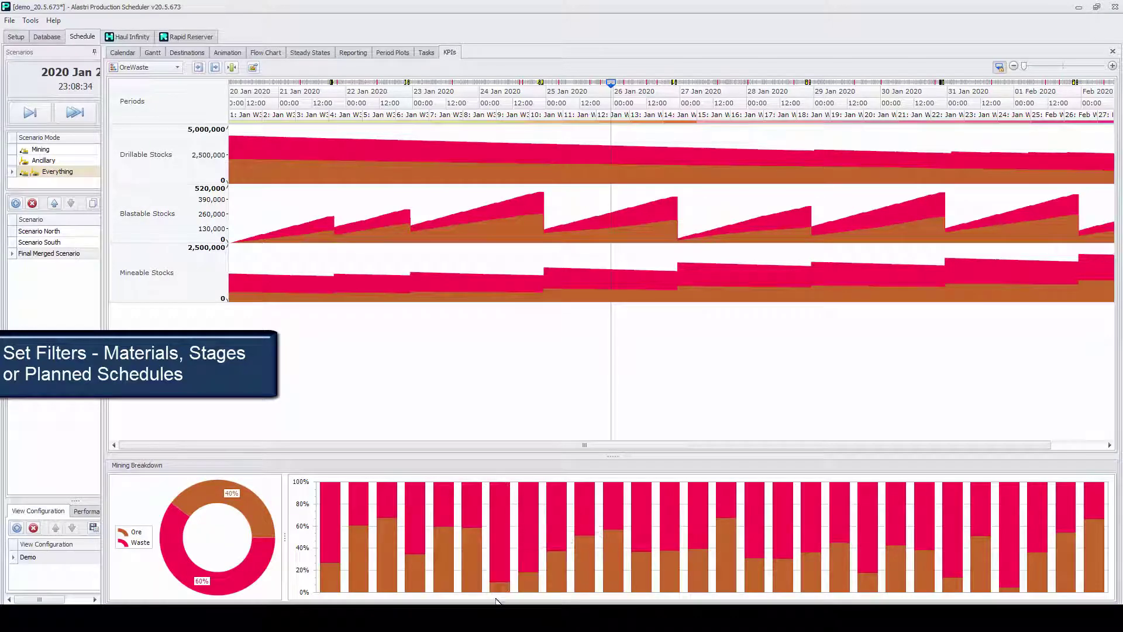
Break the KPI stocks and mining breakdown charts down by Conformance and inspect the period bars.
left_click(177, 67)
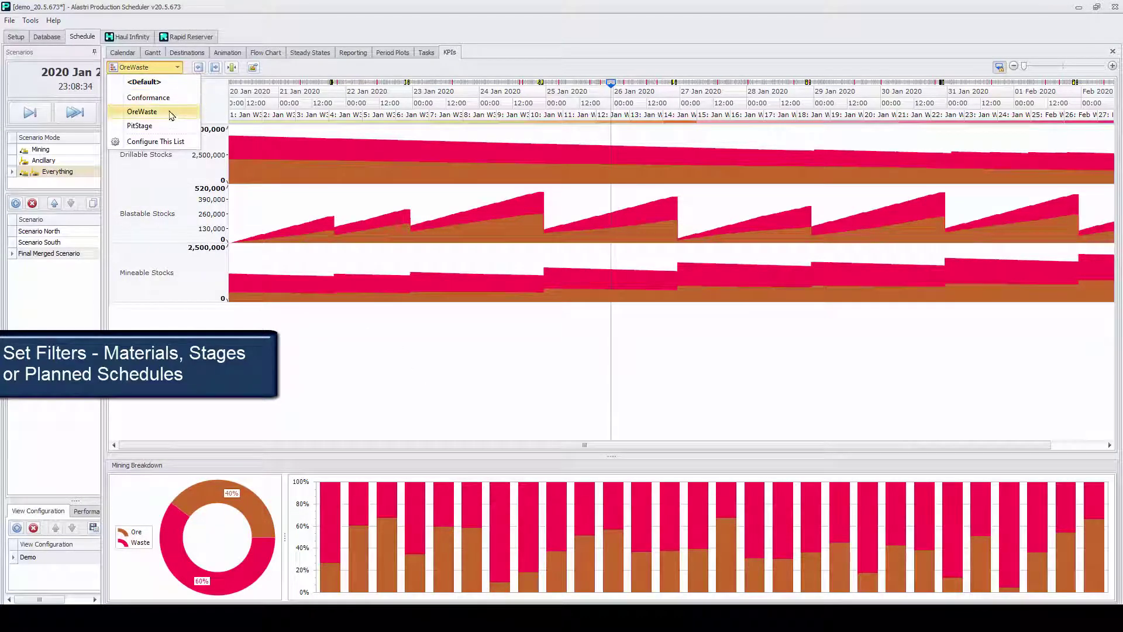
left_click(169, 98)
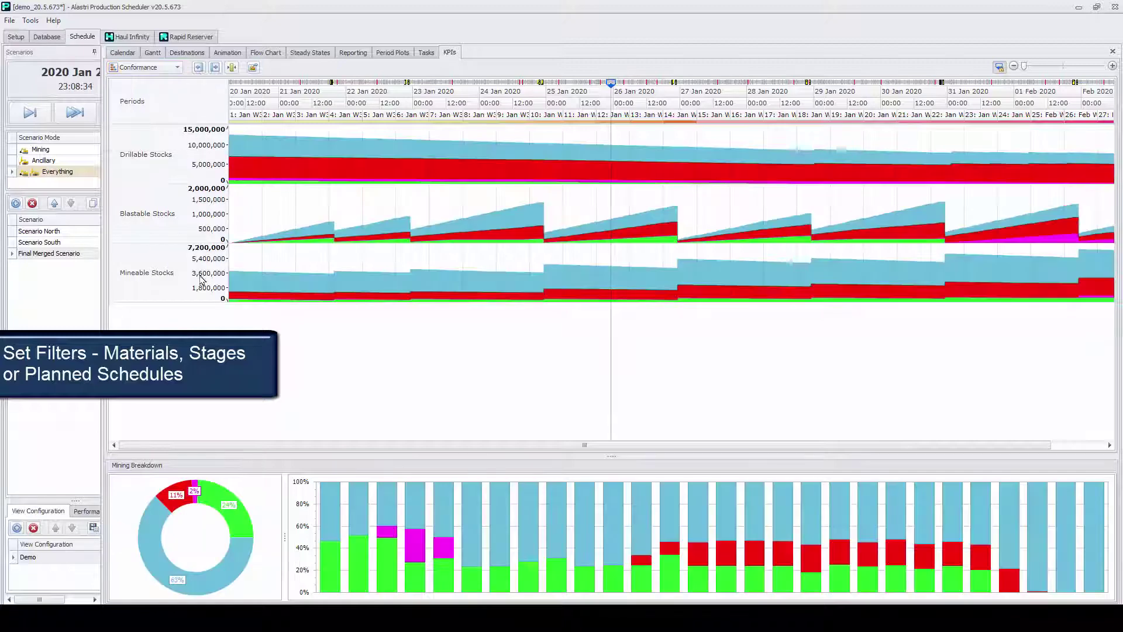
mouse_move(329, 531)
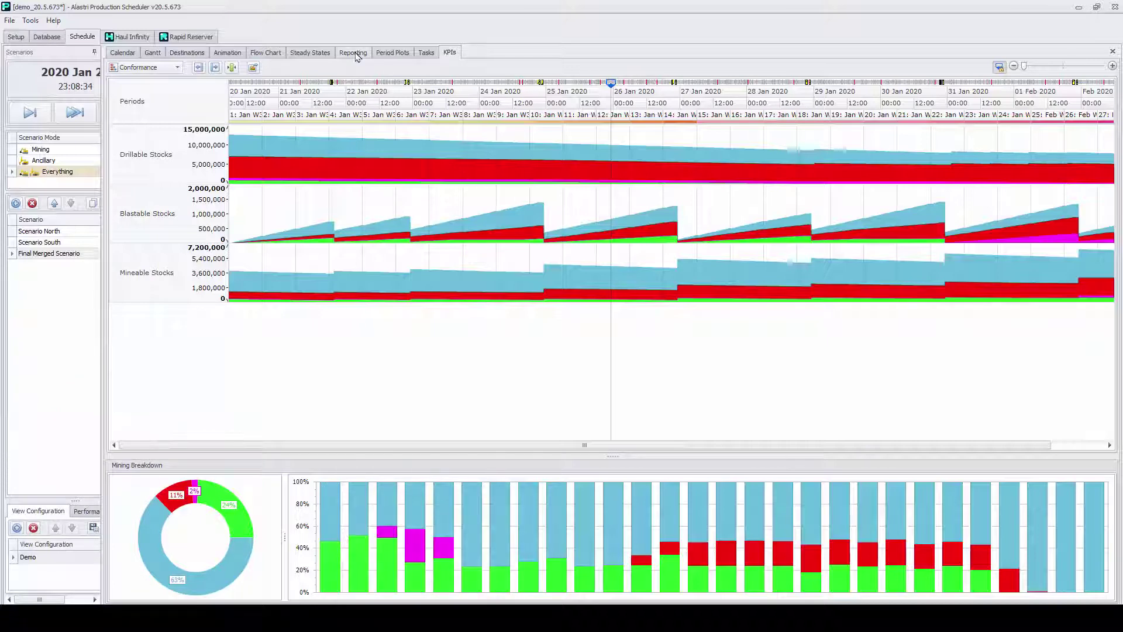
View the Product Grades report and examine its Fe, Si and Al charts against their targets.
left_click(353, 53)
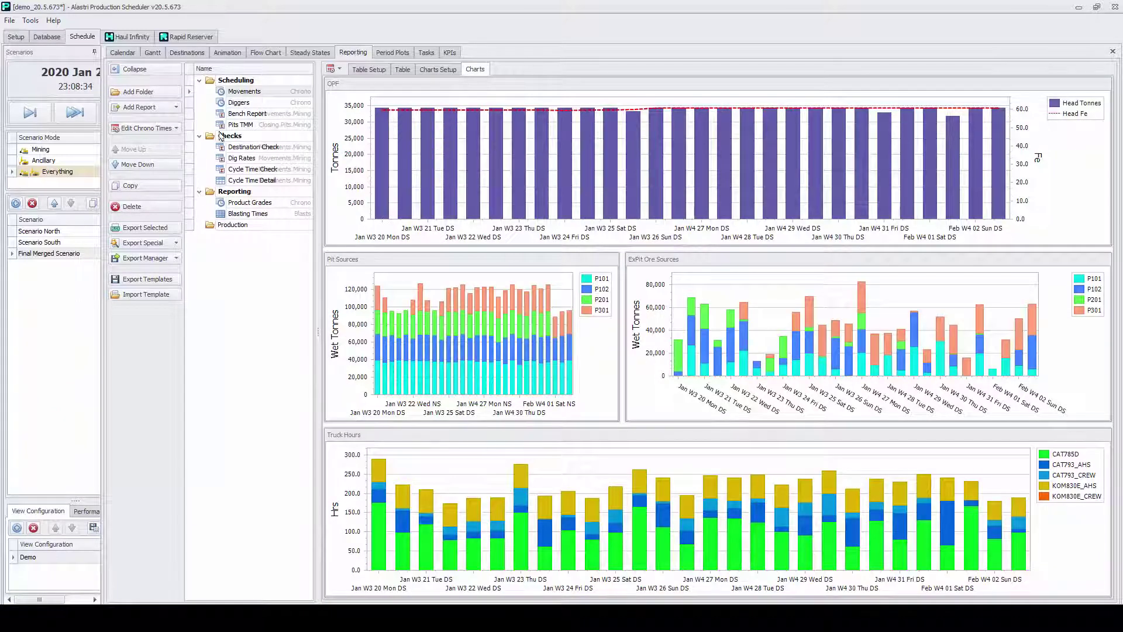
left_click(238, 204)
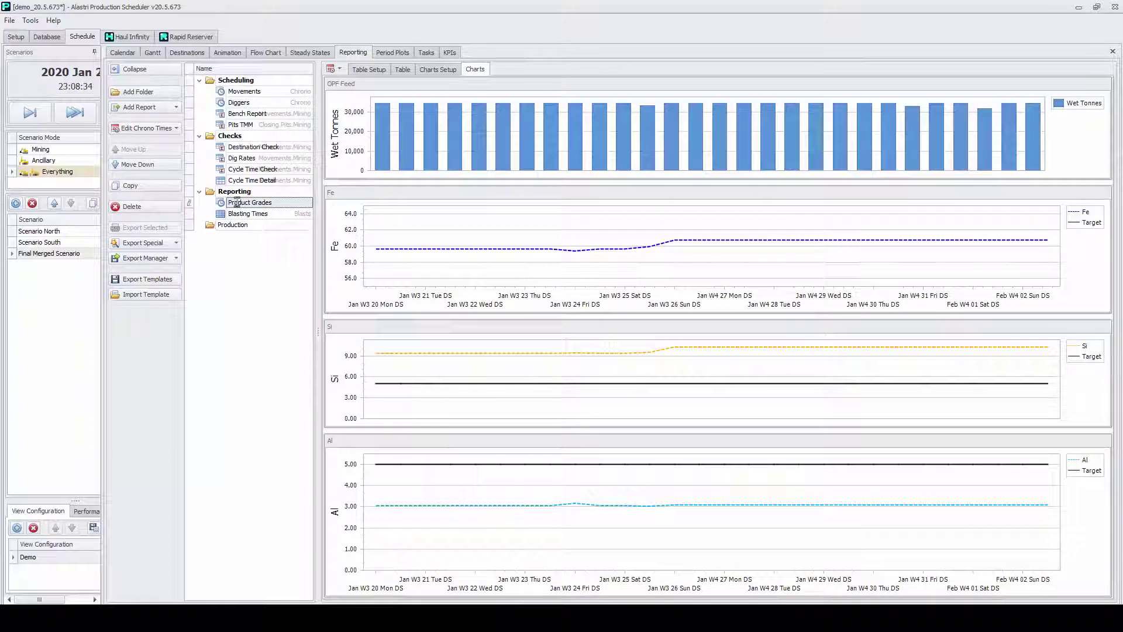
mouse_move(505, 266)
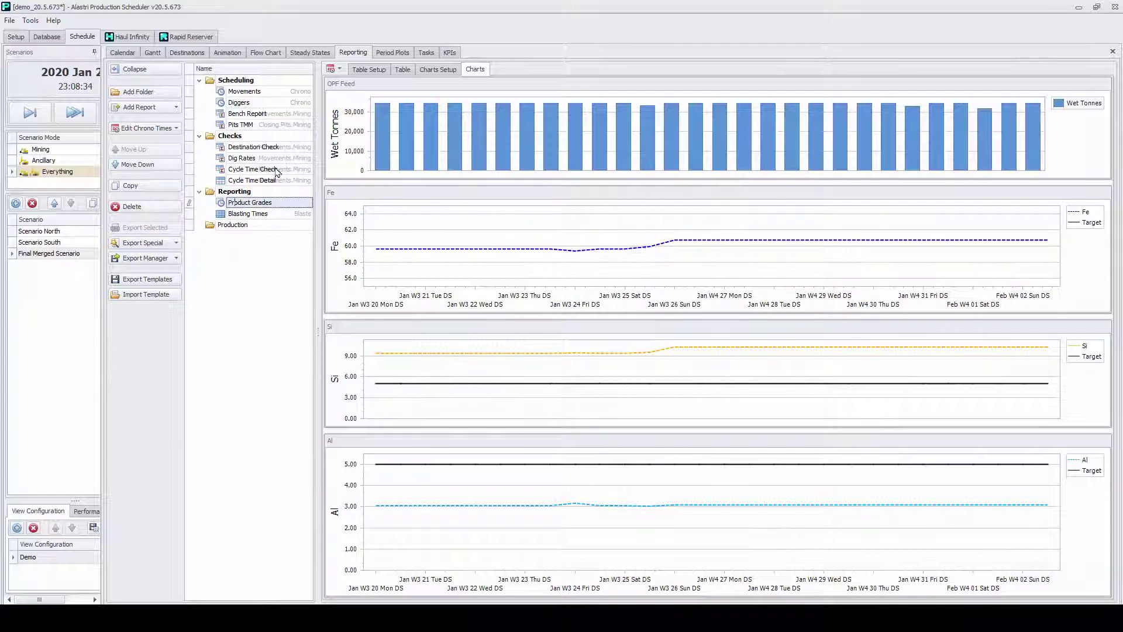
View the Dig Rates, Diggers and Movements reports, and examine the pit and ore source charts in Movements.
left_click(249, 160)
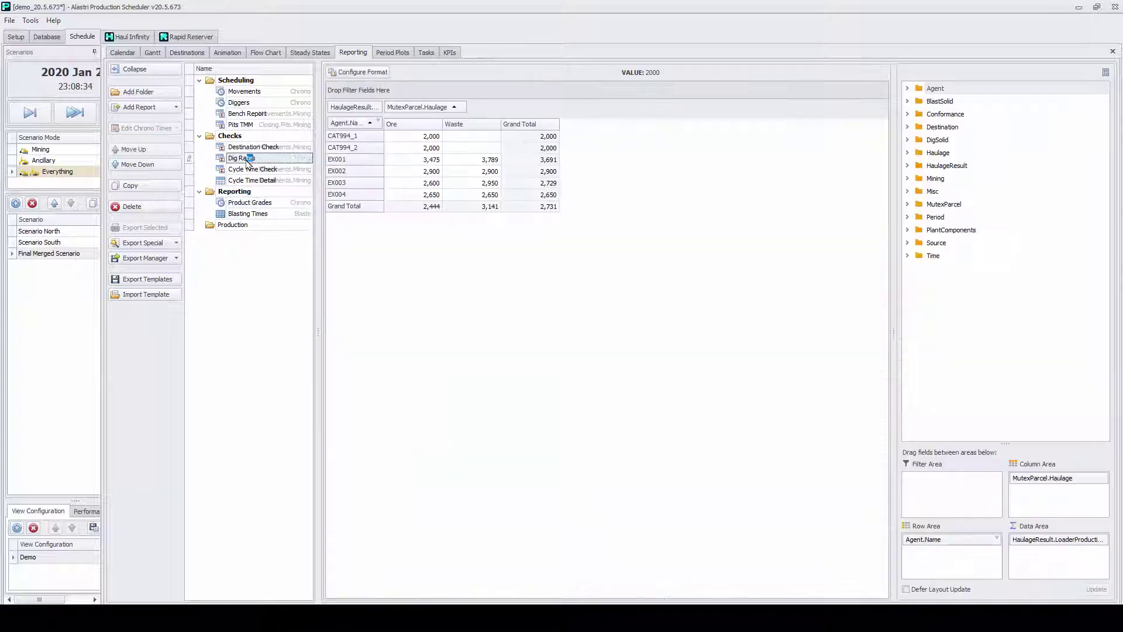
left_click(241, 103)
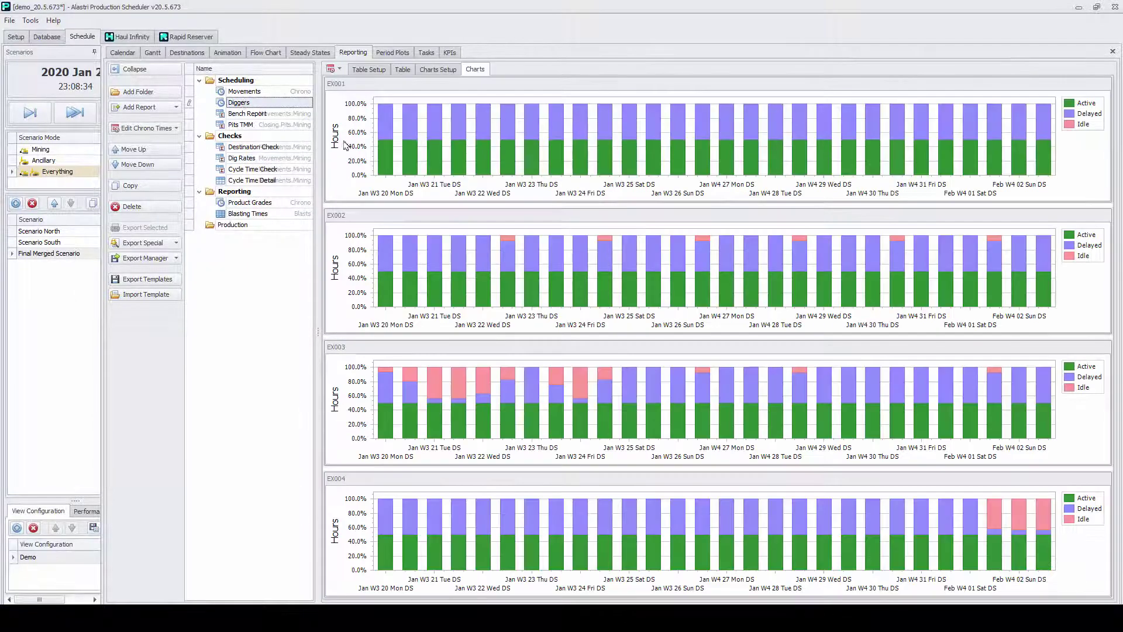
left_click(243, 92)
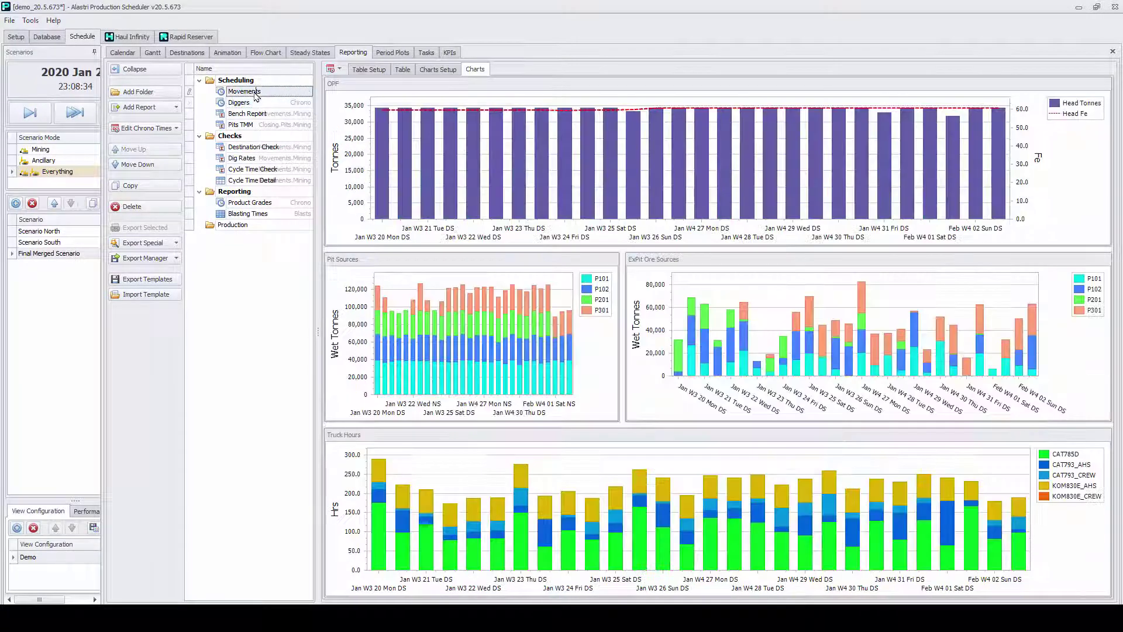
mouse_move(401, 157)
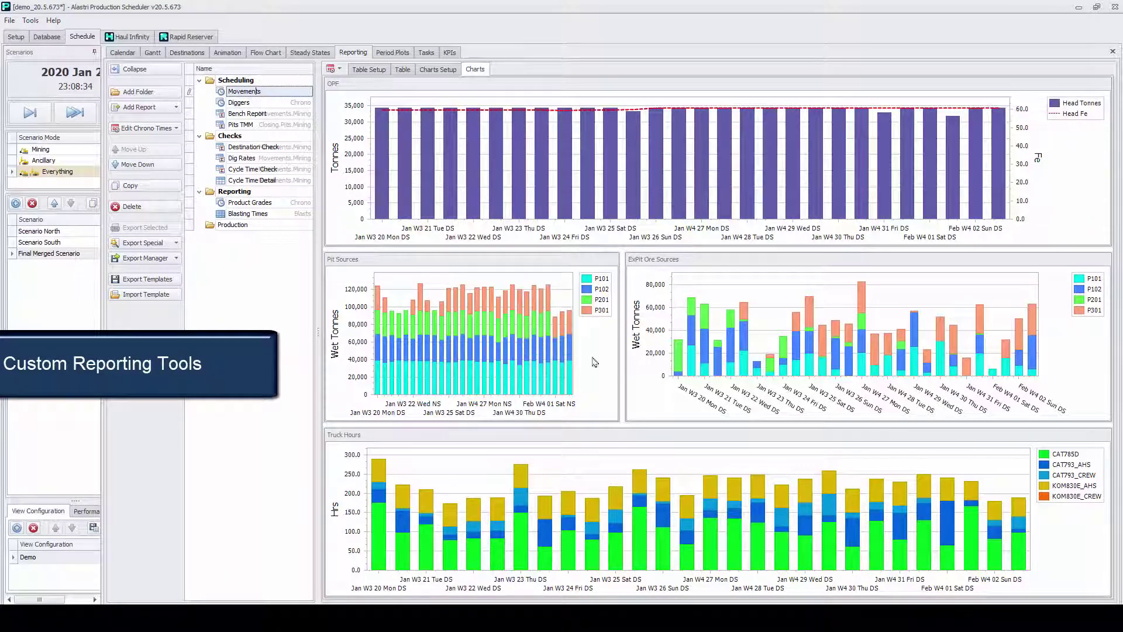
mouse_move(674, 359)
Compare the Movements report charts for Scenario North and Scenario South, and return to Final Merged Scenario.
left_click(72, 233)
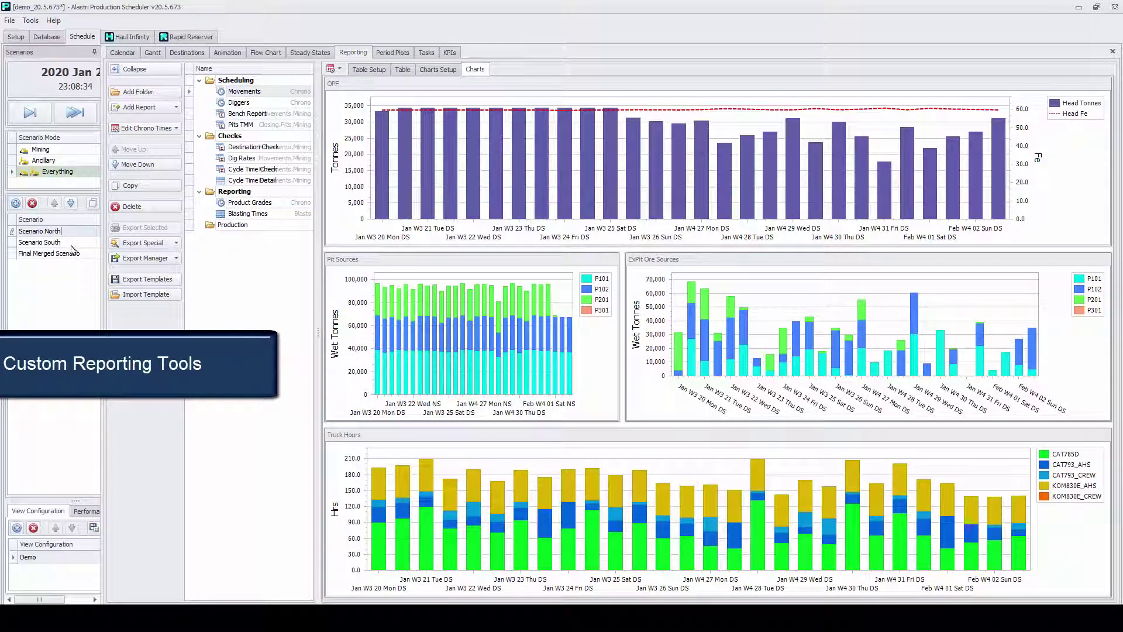
left_click(70, 244)
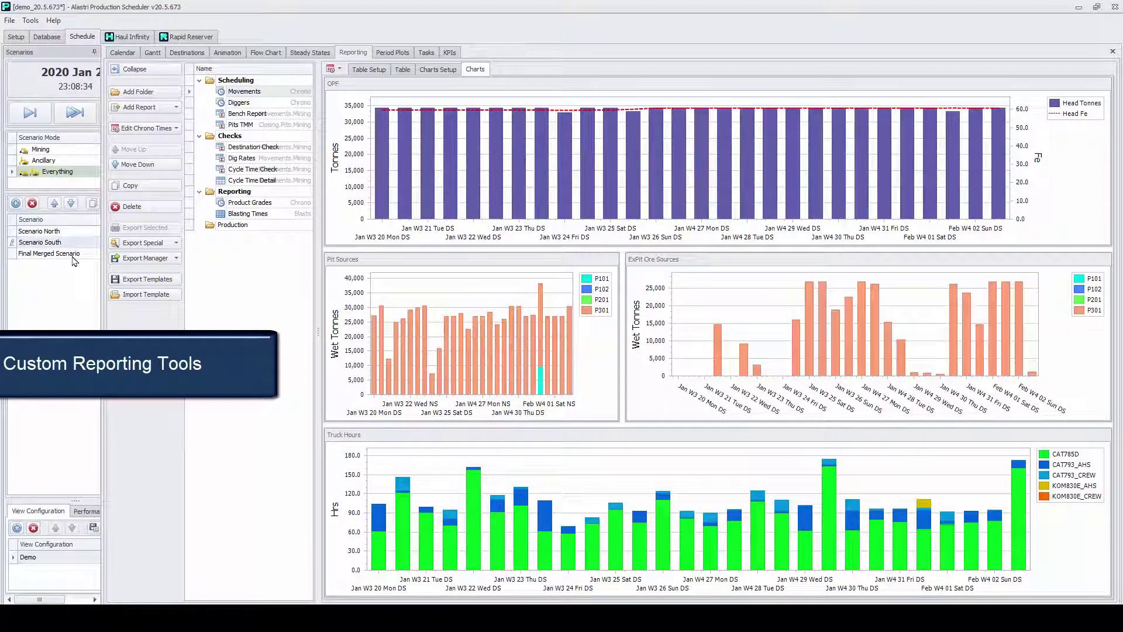
left_click(72, 255)
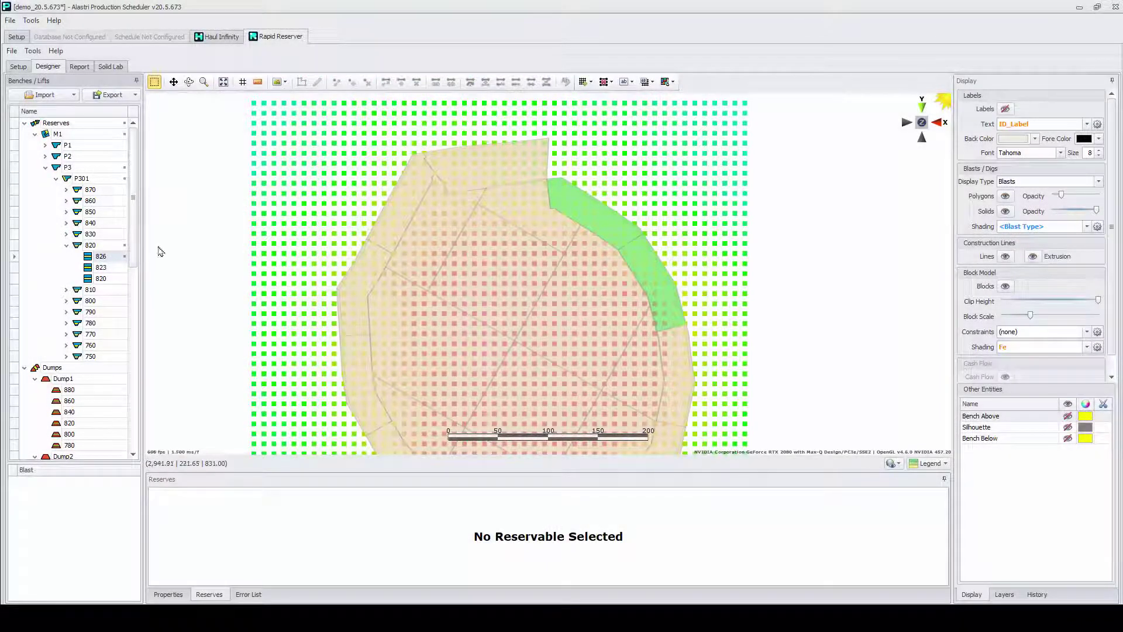
In Rapid Reserver, split blast 19 on bench 820 of pit P301 with a construction line about 54 m long across its middle.
left_click(418, 246)
double_click(444, 257)
left_click(318, 83)
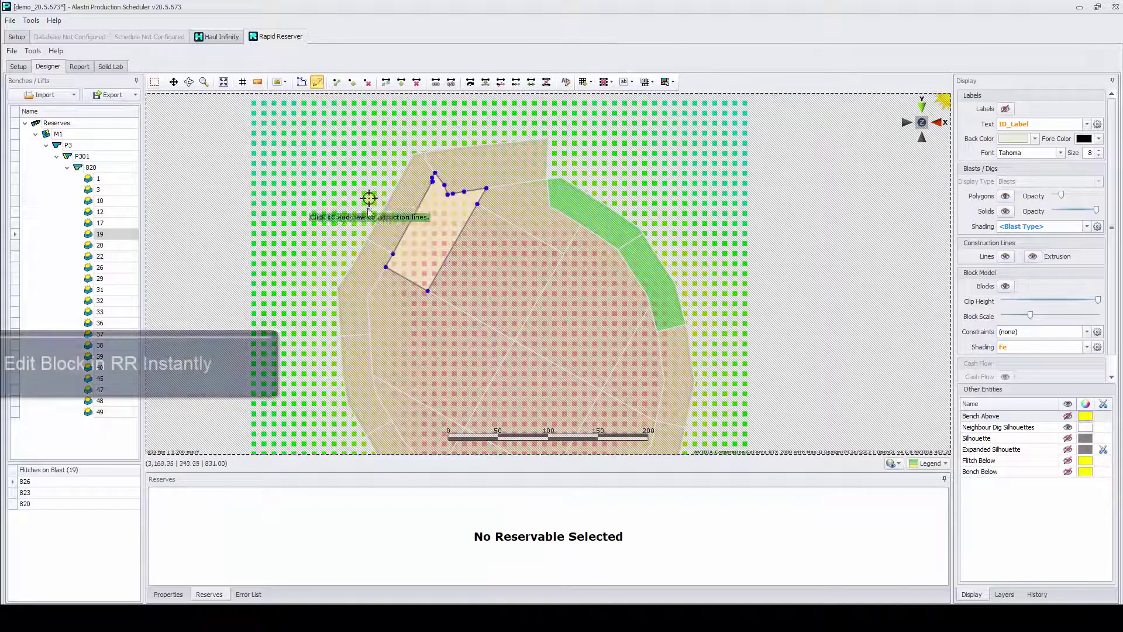
left_click(405, 233)
left_click(458, 238)
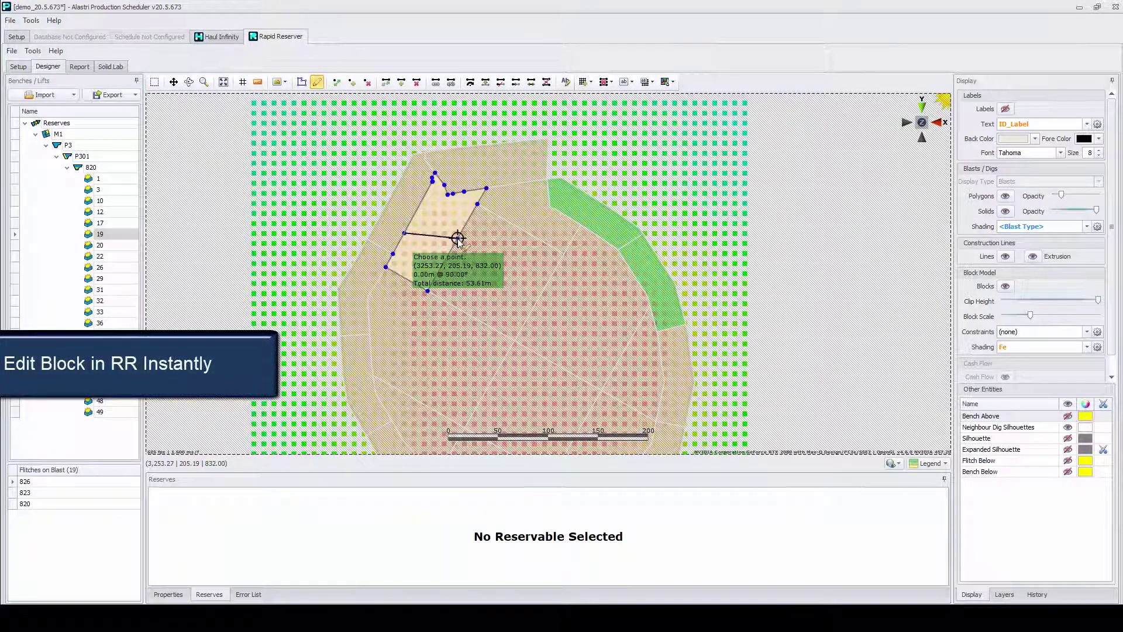
right_click(458, 238)
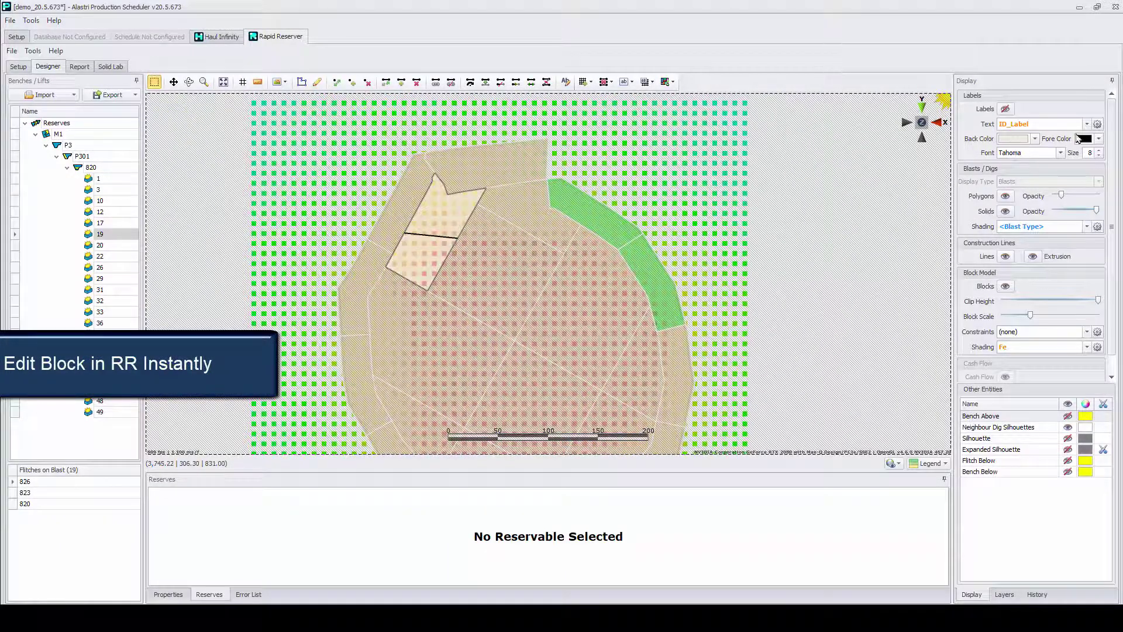
Turn on the labels for the split blocks and set their label text to Fe.
left_click(1006, 108)
left_click(1086, 124)
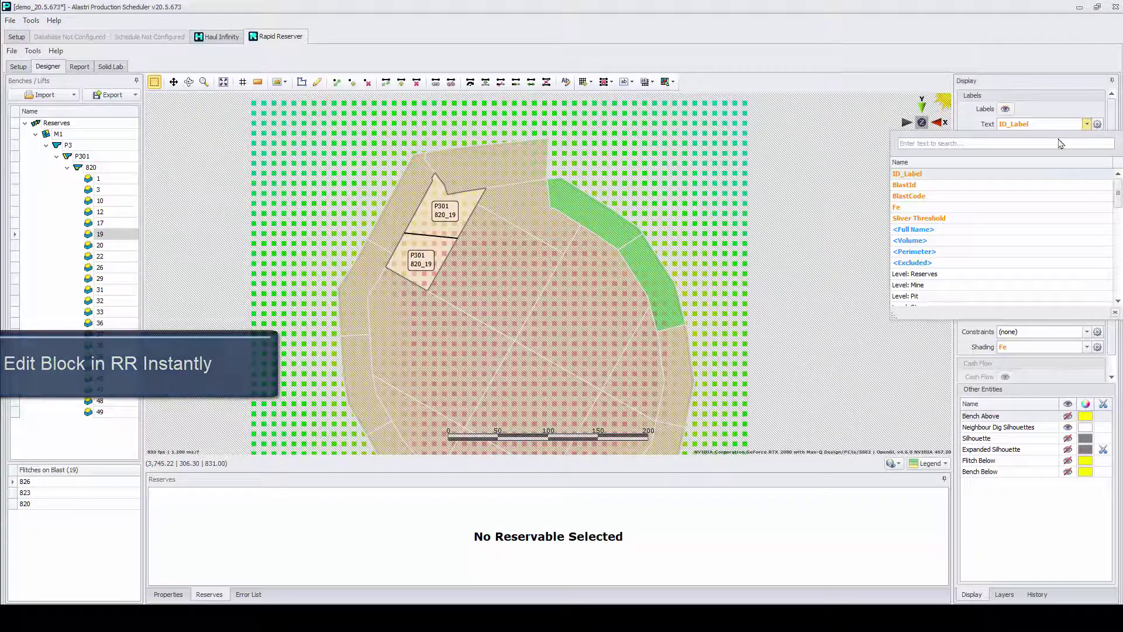
left_click(976, 208)
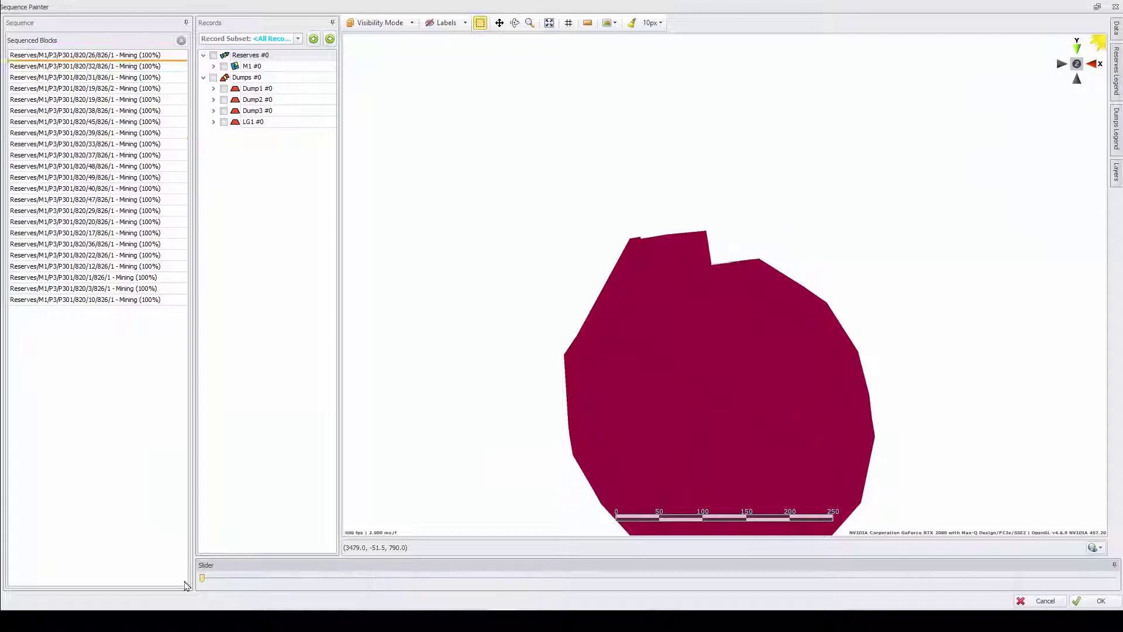
In the scheduler's Sequence Painter, inspect the split block 19 and step through the start of the sequenced blocks.
scroll(658, 303, "up", 2)
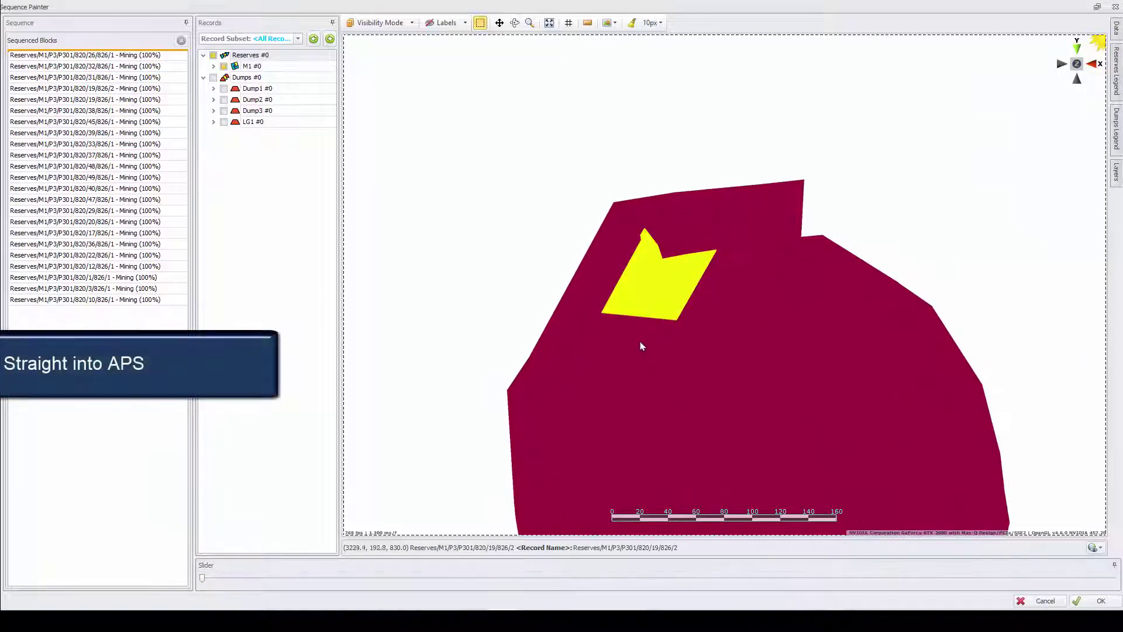
middle_click_drag(656, 366, 707, 306)
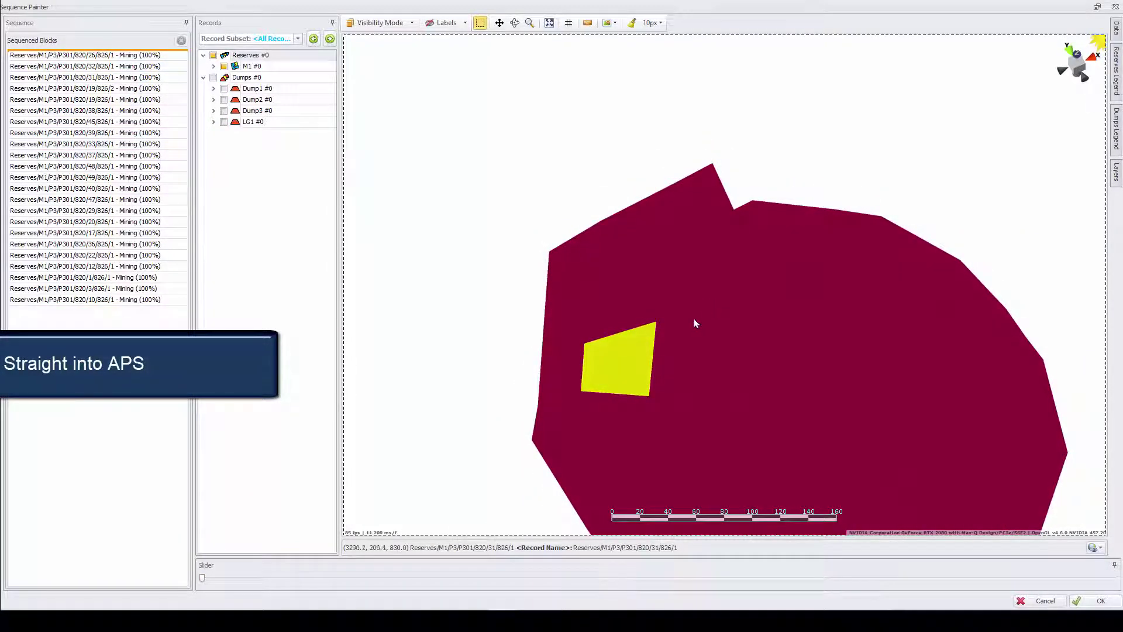
left_click_drag(203, 578, 243, 580)
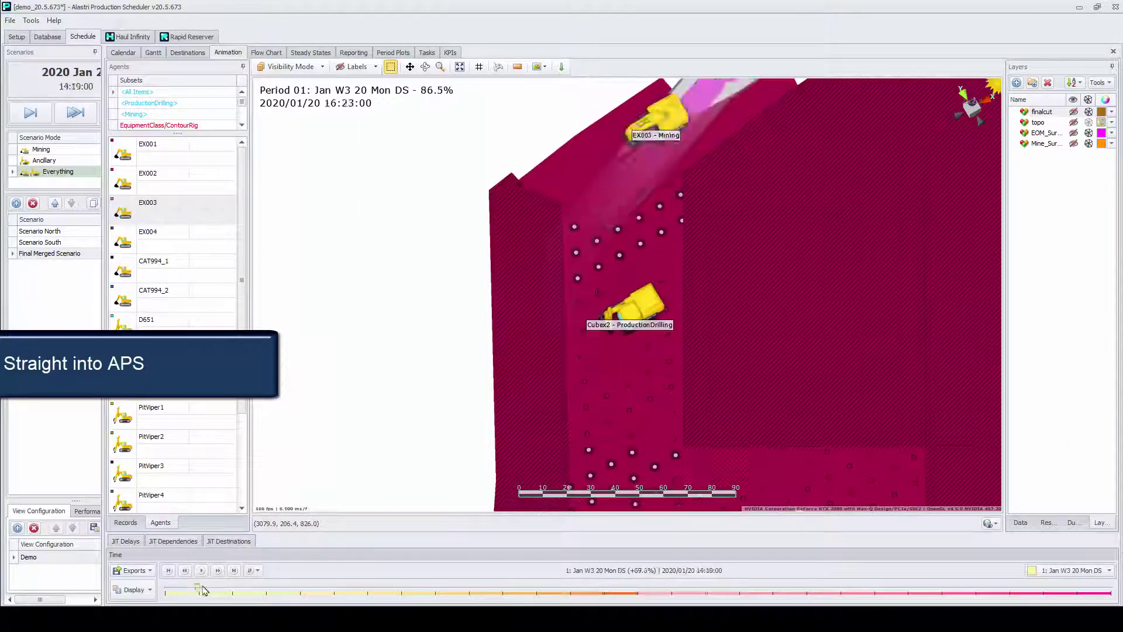
Advance the mine animation through period 4 to period 6 at 2020/01/22 23:02:06.
left_click_drag(201, 591, 279, 592)
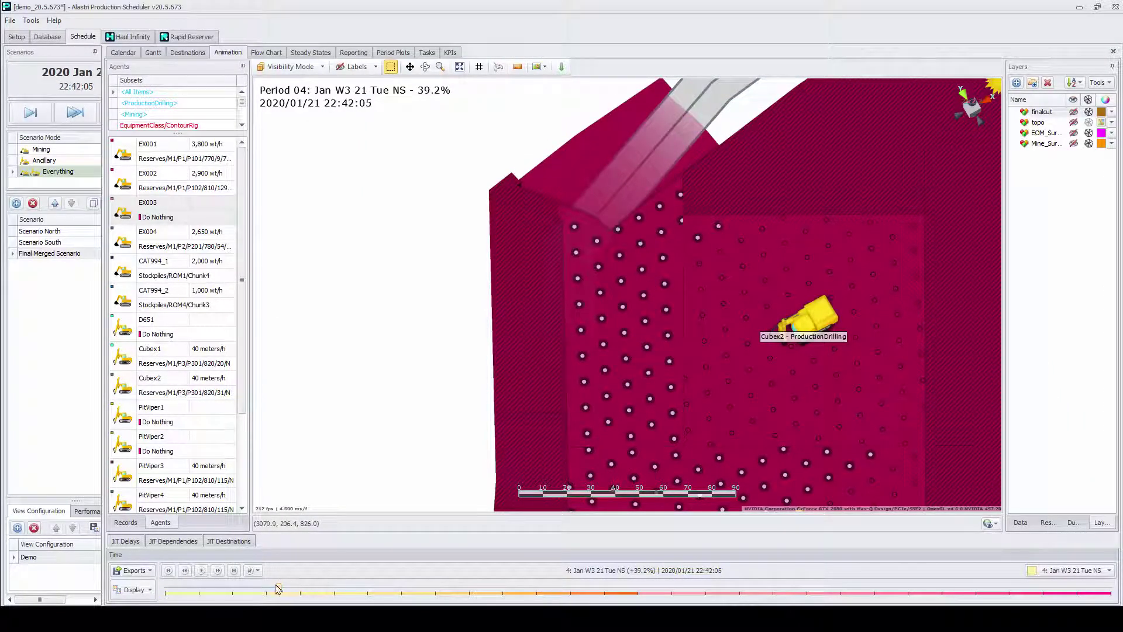
left_click_drag(278, 589, 347, 592)
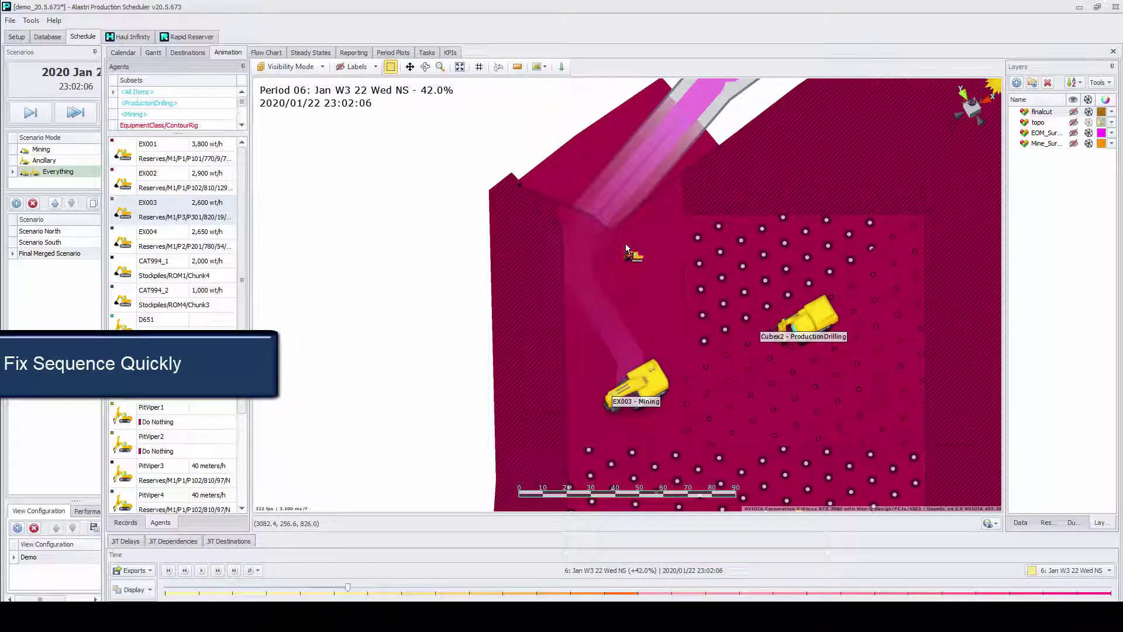
Assign excavator EX003 to the split block 19 on bench 820 for 24 hours and run the schedule forward.
right_click(626, 246)
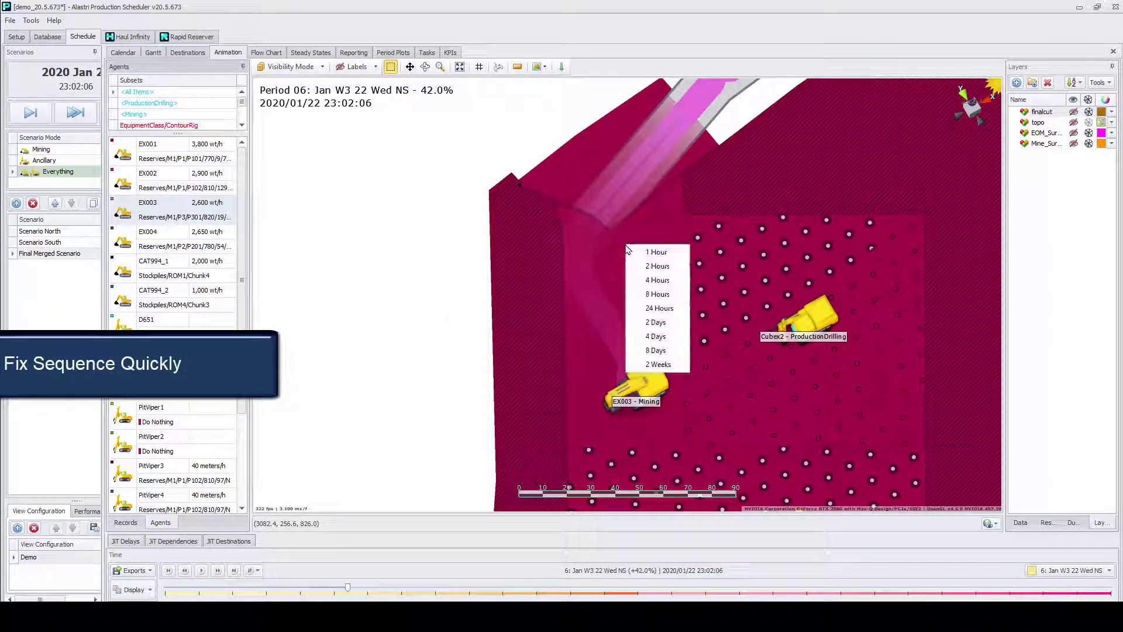
left_click(659, 308)
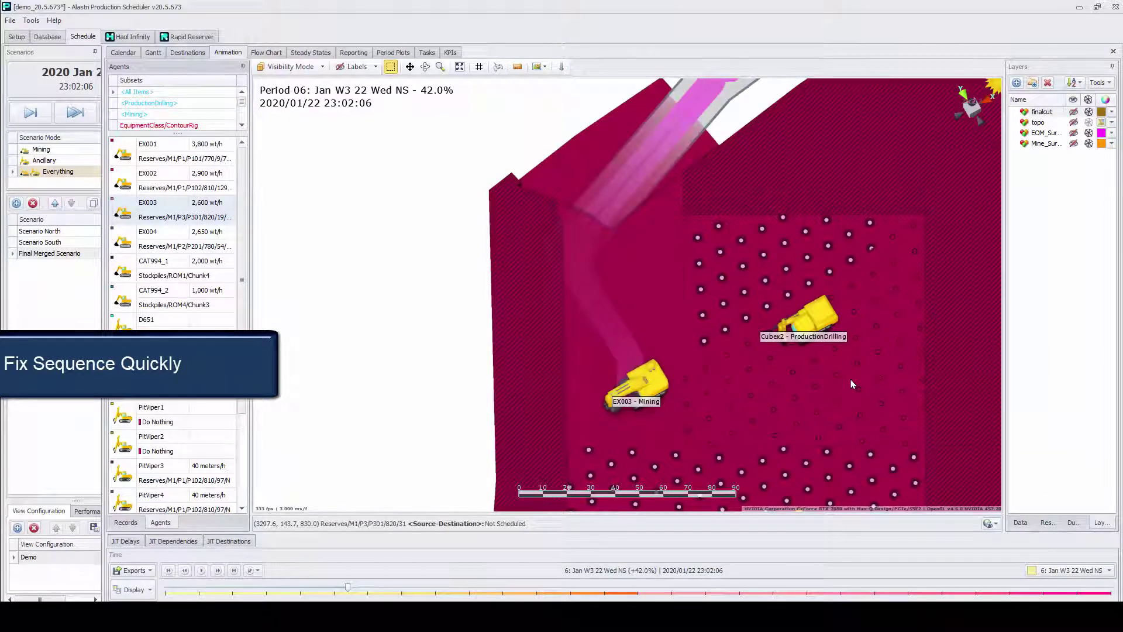
left_click(74, 113)
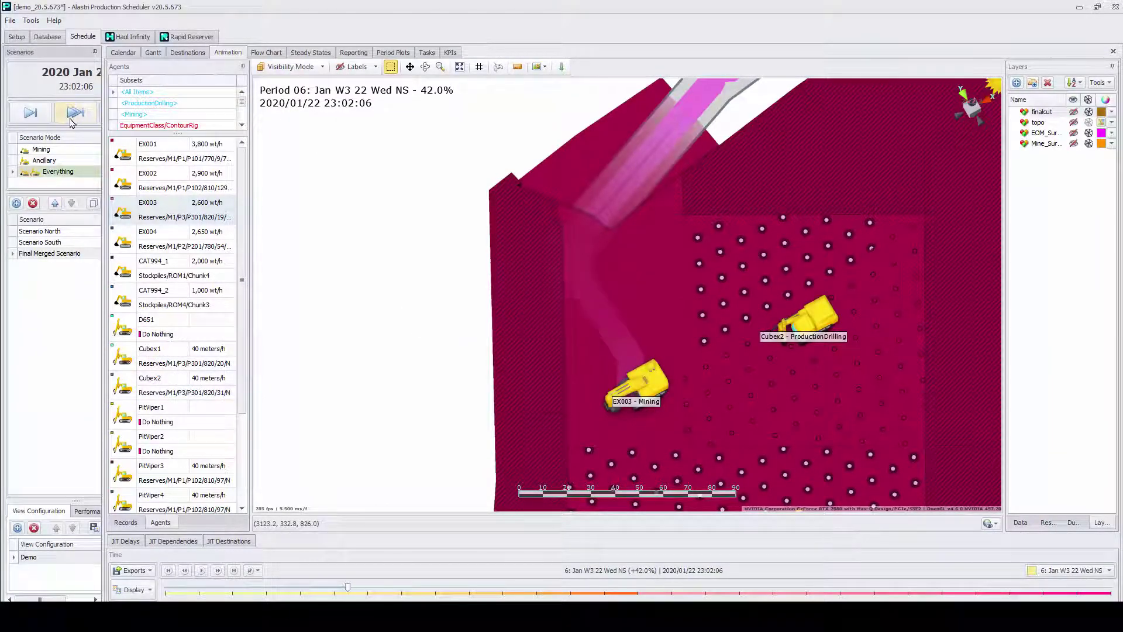
Play the mine animation from period 6 into period 7 to review EX003 mining the split block.
left_click(200, 571)
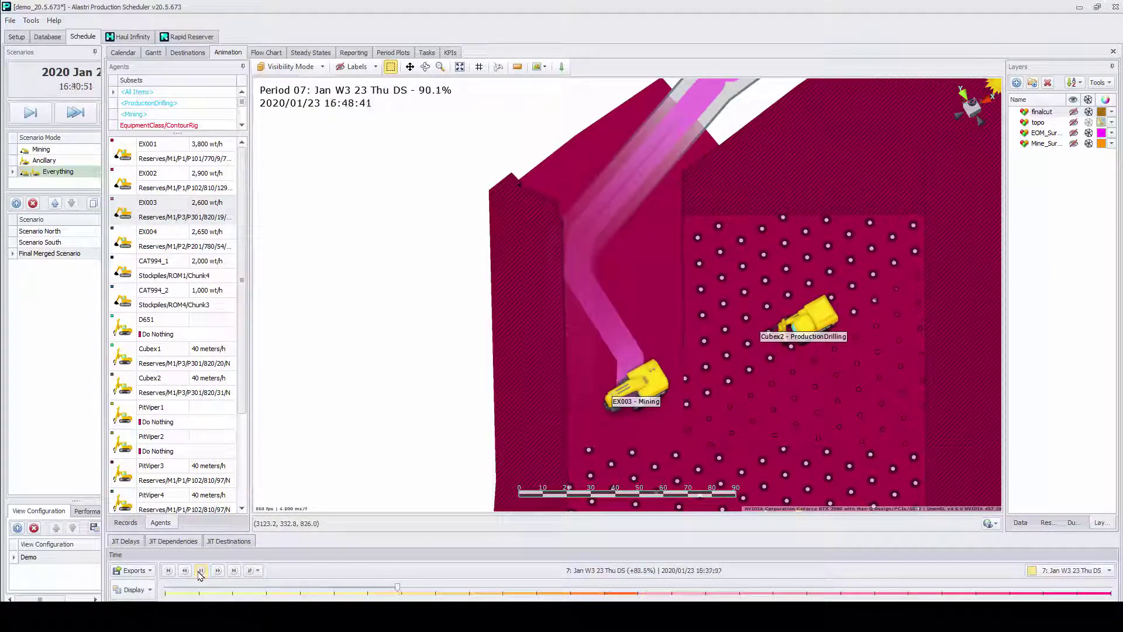
middle_click_drag(481, 466, 618, 435)
scroll(618, 436, "down", 2)
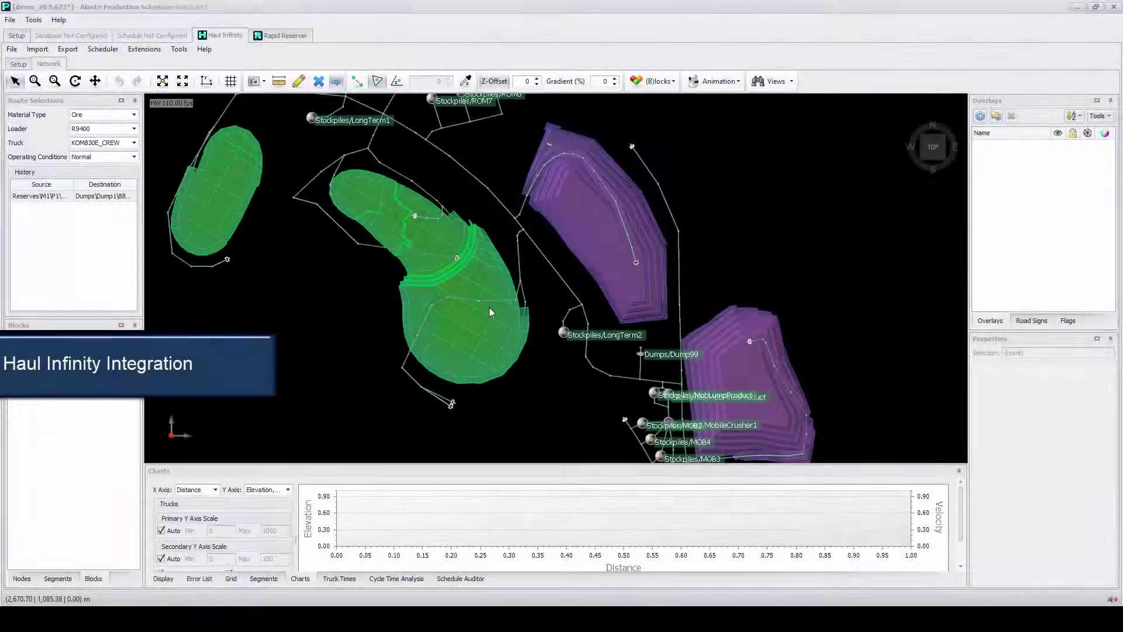
In Haul Infinity, generate the haul route from a block in the central green pit to a block in the upper purple dump.
left_click(489, 307)
left_click(628, 270, "ctrl")
right_click(628, 270)
left_click(647, 275)
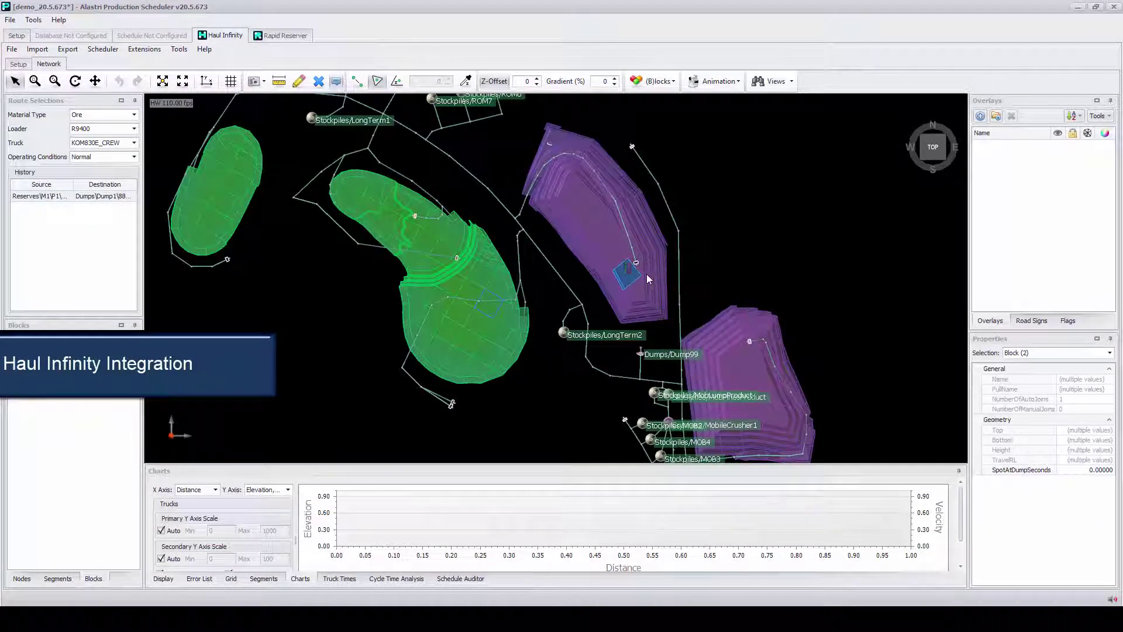
Examine the haul route in 3D, from the loader and trucks at the source block to the dump block.
scroll(477, 301, "up", 5)
middle_click_drag(499, 335, 564, 280)
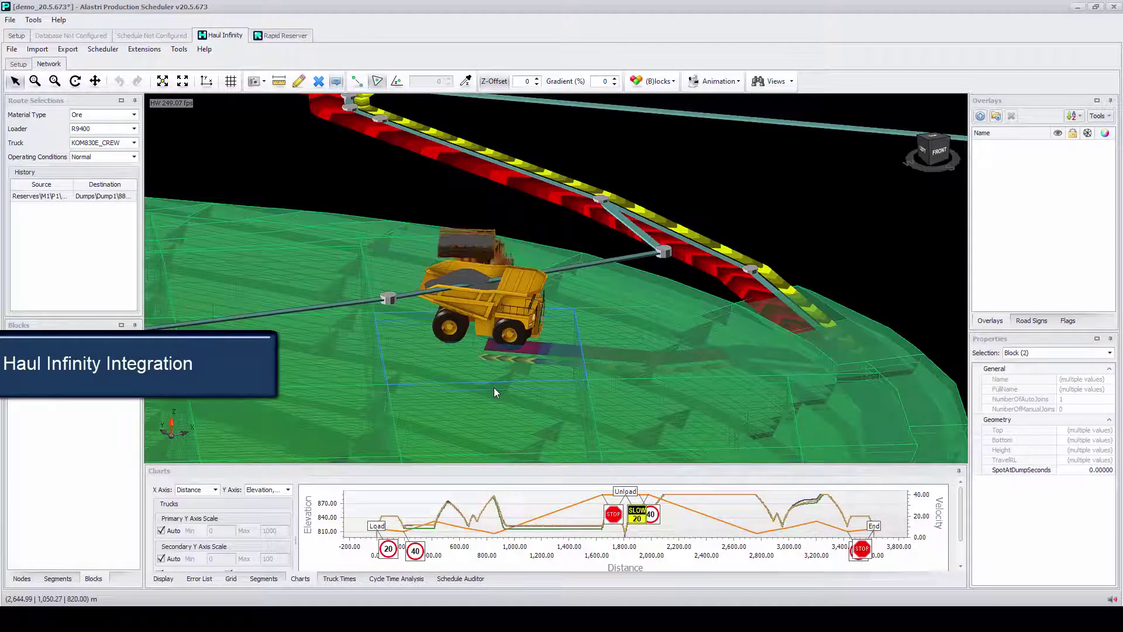
middle_click_drag(494, 388, 612, 389)
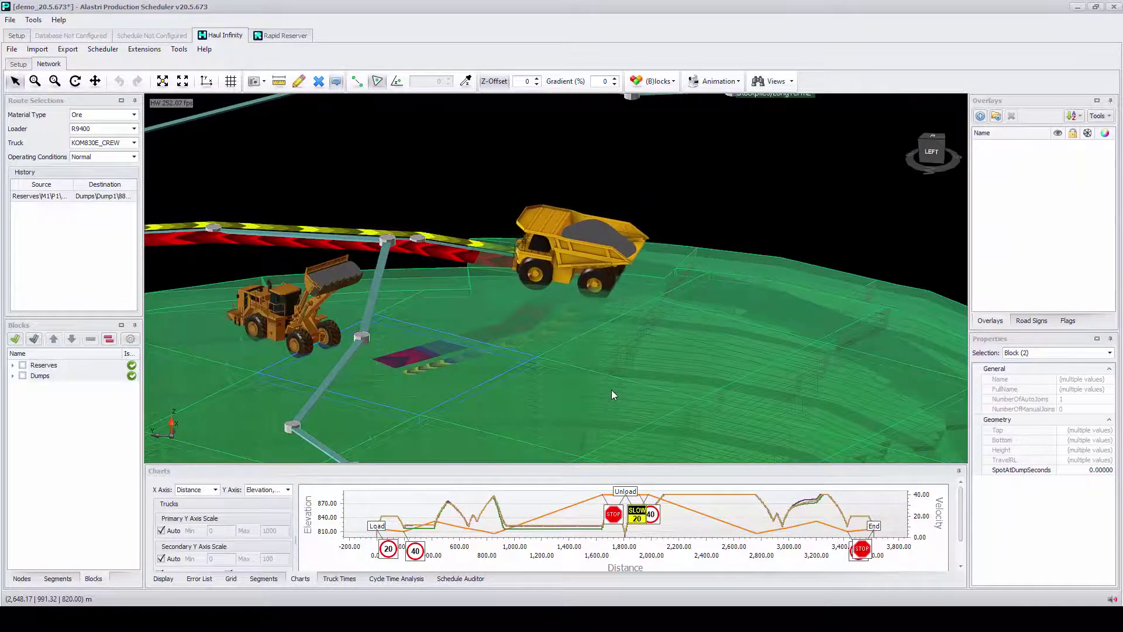
scroll(611, 390, "down", 5)
middle_click_drag(610, 389, 555, 390)
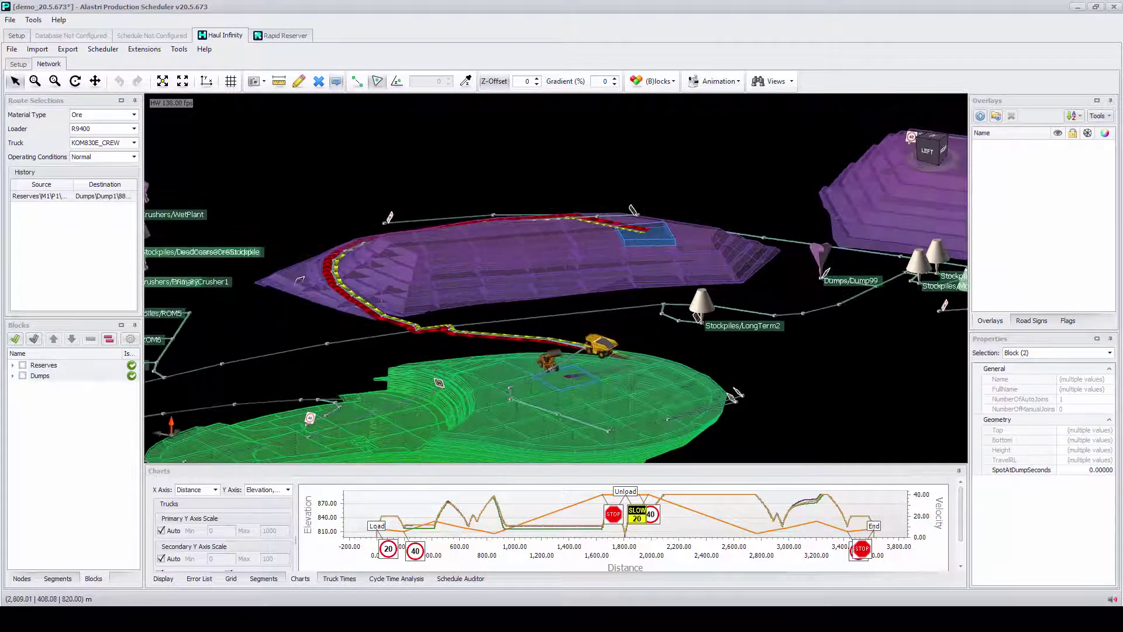